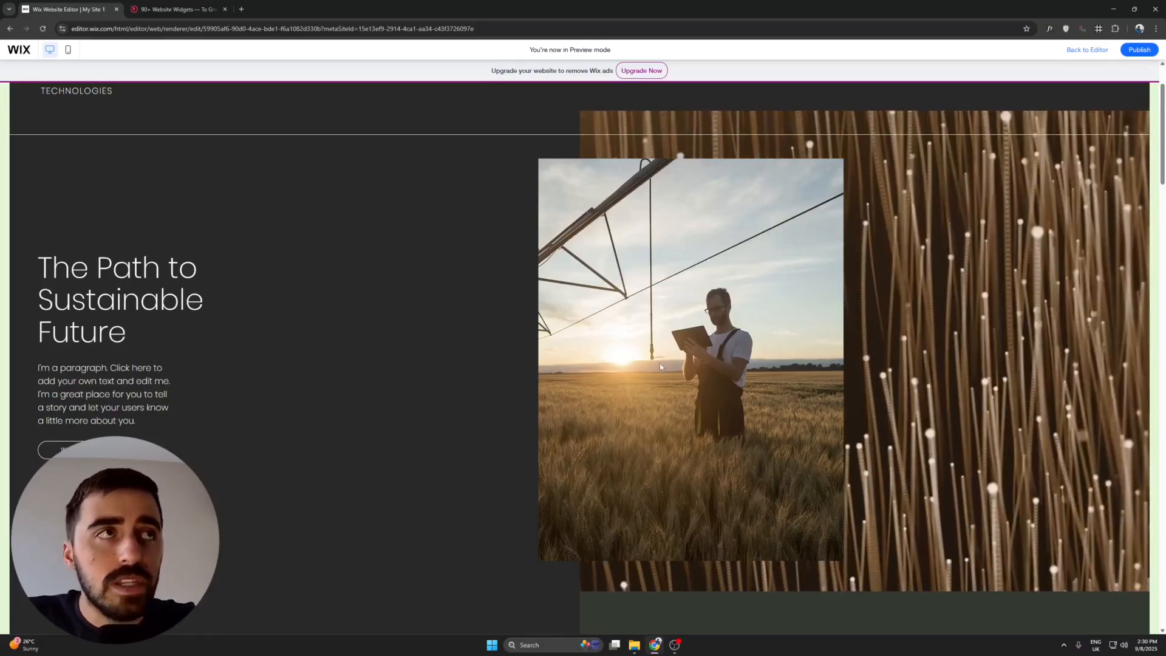
Switch to the Elfsight website, open the Poll widget page and start creating a free poll widget
{"action": "left_click", "coordinate": [176, 9]}
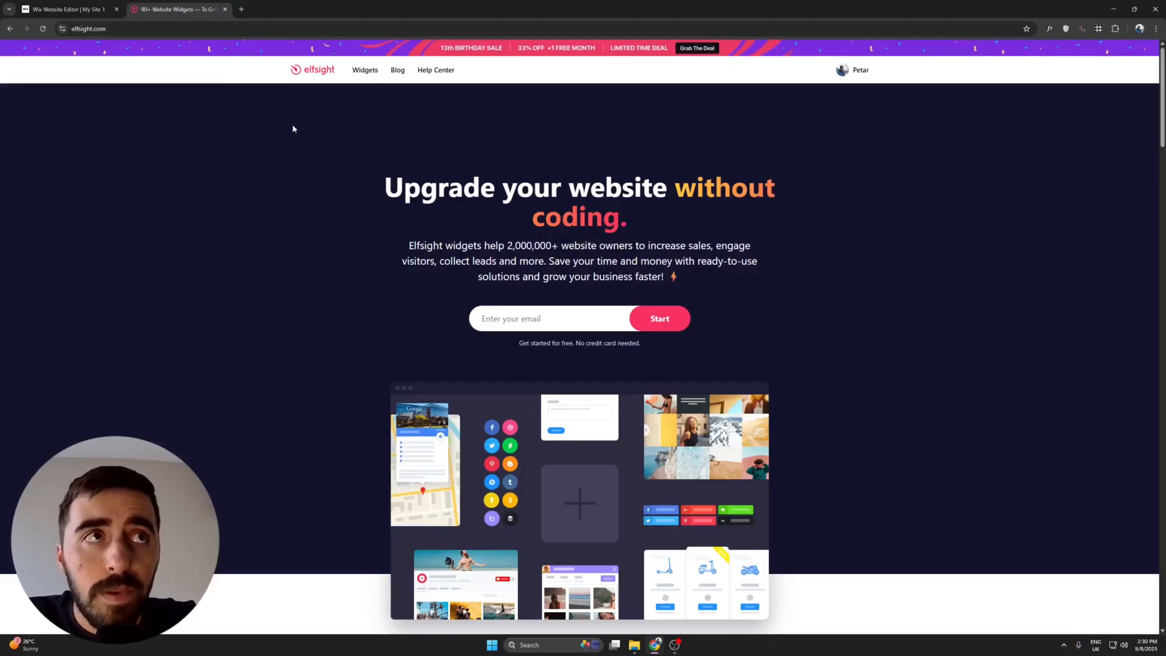
{"action": "mouse_move", "coordinate": [366, 71]}
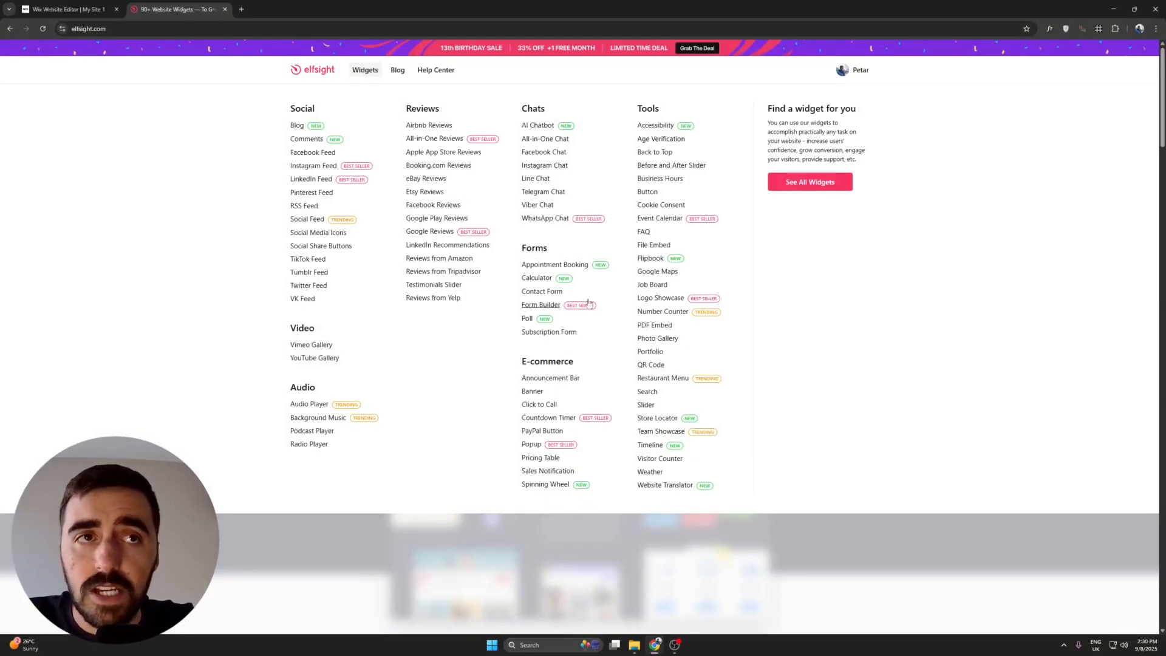
{"action": "left_click", "coordinate": [526, 320]}
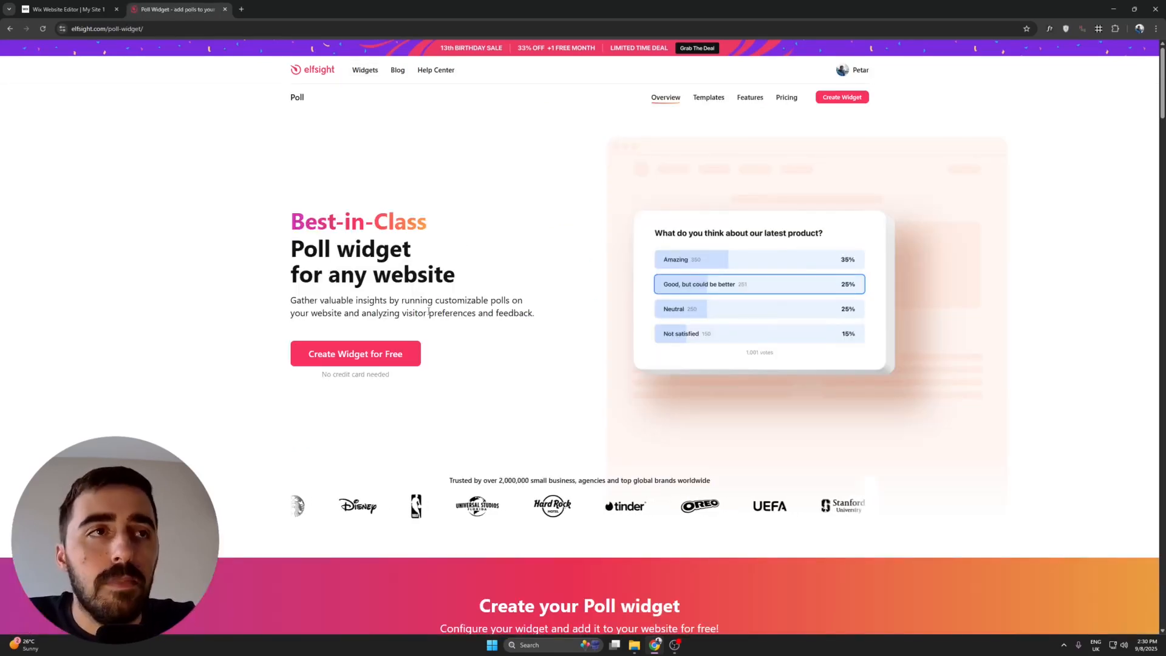
{"action": "left_click", "coordinate": [417, 356]}
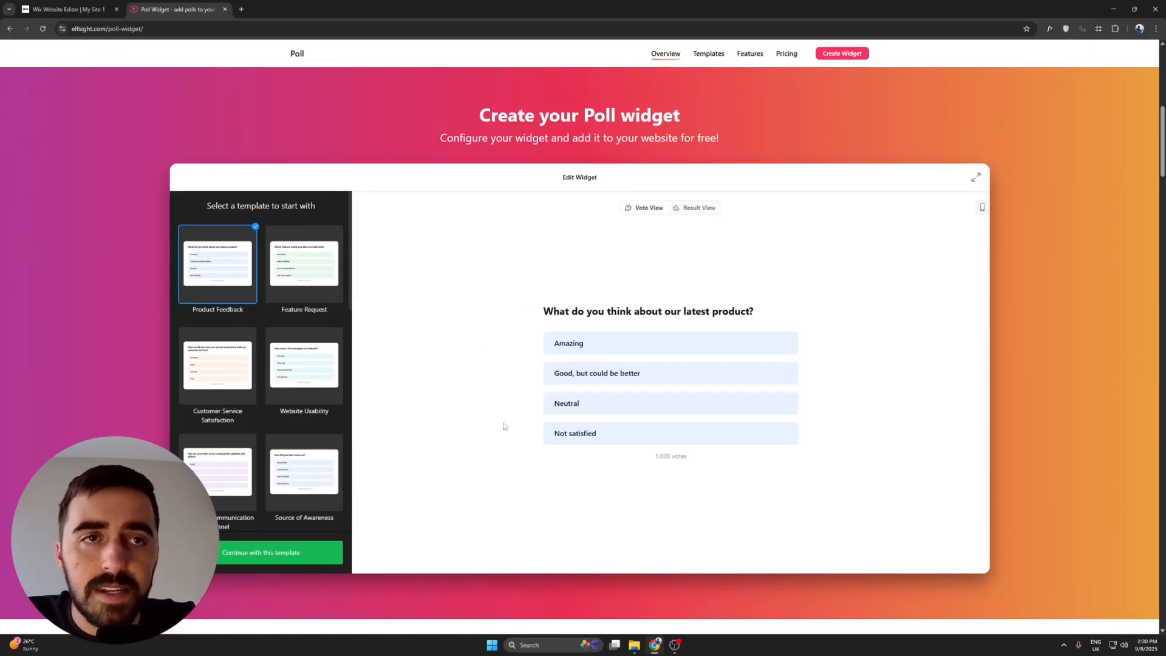
Test voting "Good, but could be better" in the Product Feedback template preview and examine its mobile layout
{"action": "left_click", "coordinate": [593, 345]}
{"action": "left_click", "coordinate": [593, 373]}
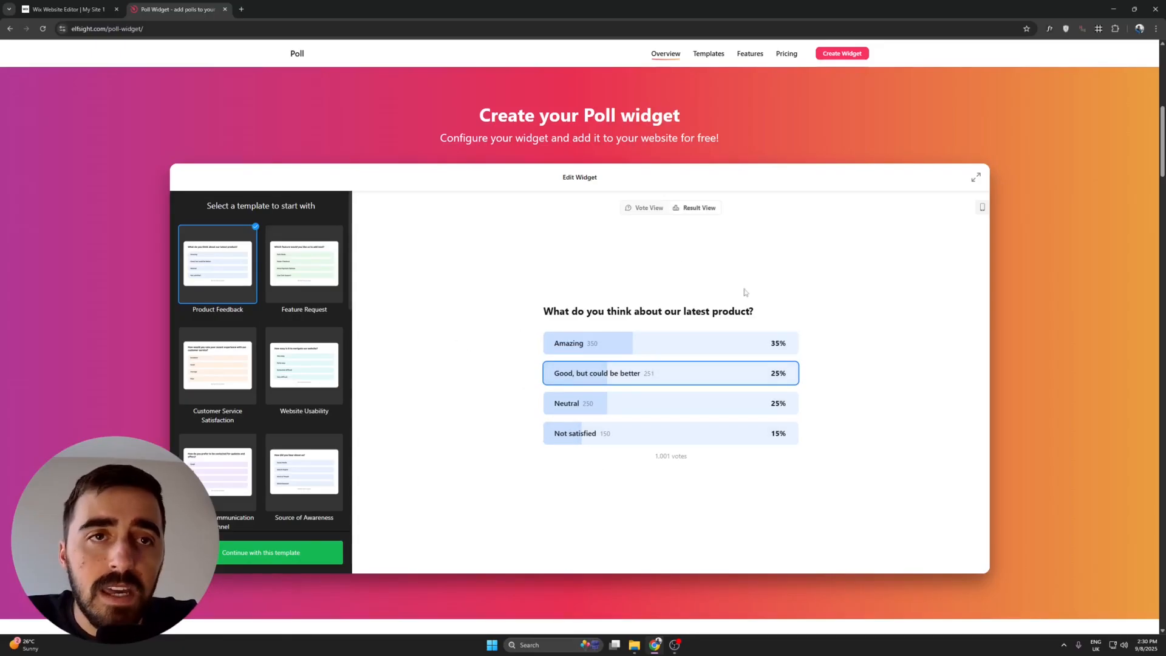
{"action": "left_click", "coordinate": [982, 207]}
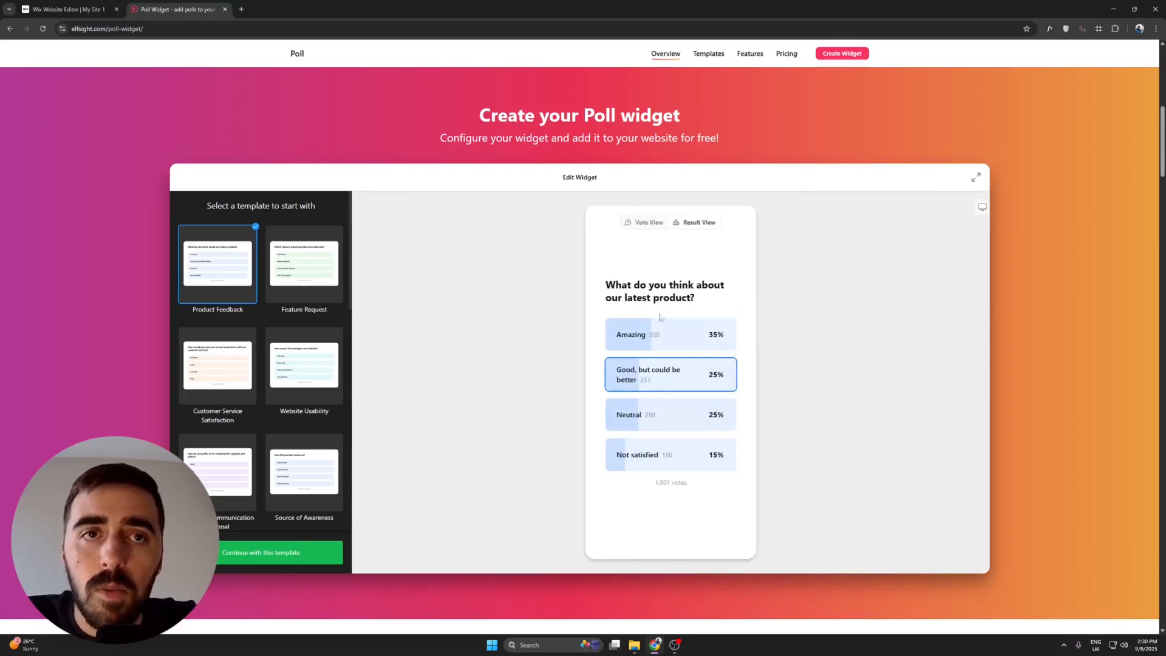
{"action": "left_click", "coordinate": [982, 207]}
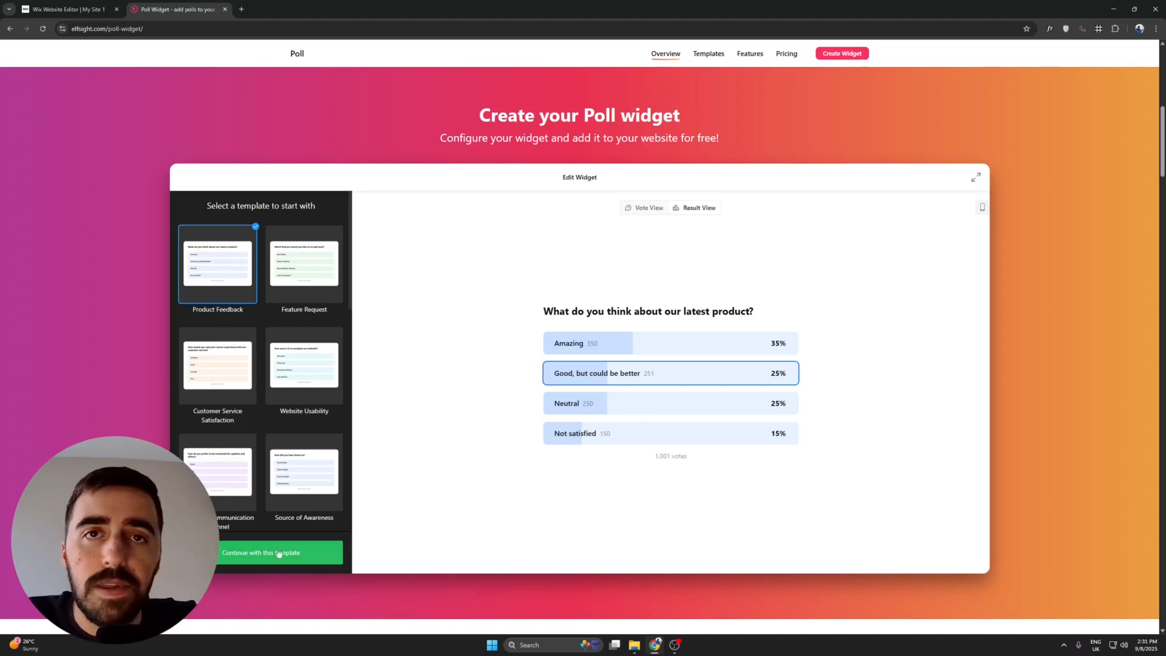
Continue with the Product Feedback template and review the poll's question text
{"action": "left_click", "coordinate": [324, 553]}
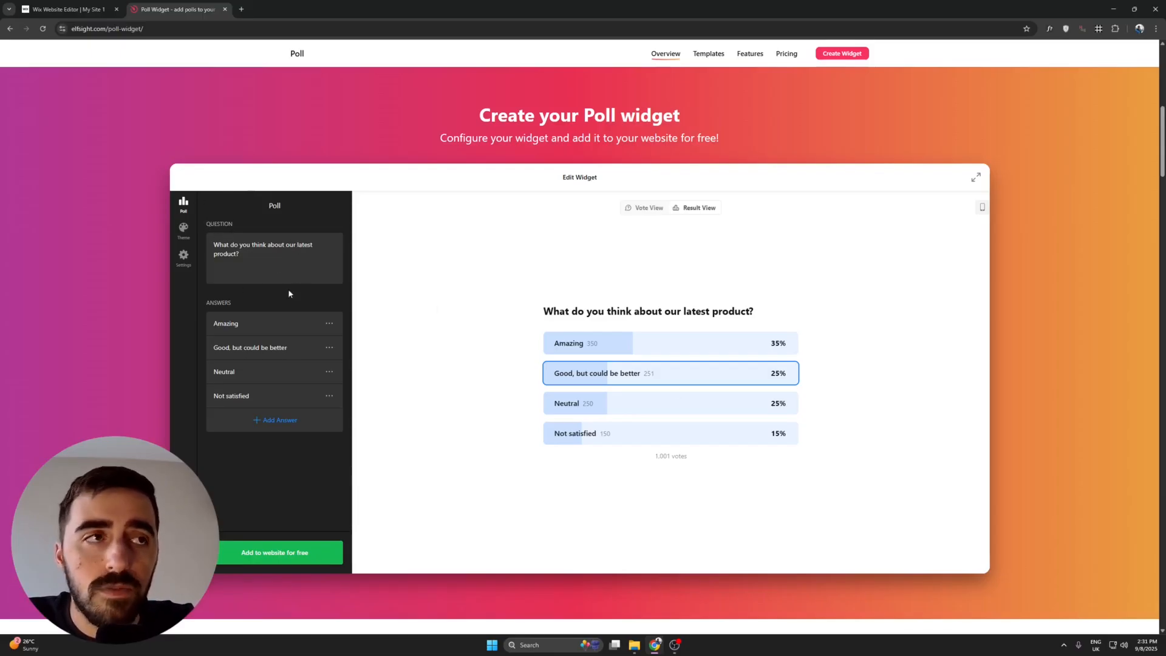
{"action": "left_click", "coordinate": [272, 257]}
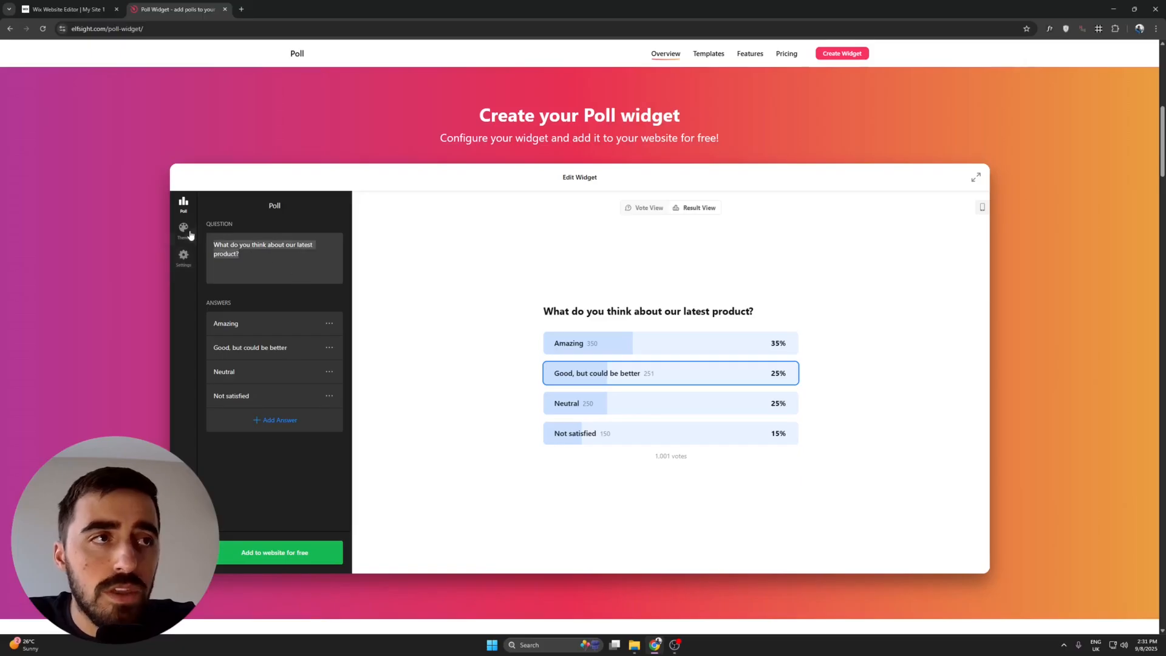
{"action": "left_click_drag", "start_coordinate": [535, 321], "coordinate": [680, 332]}
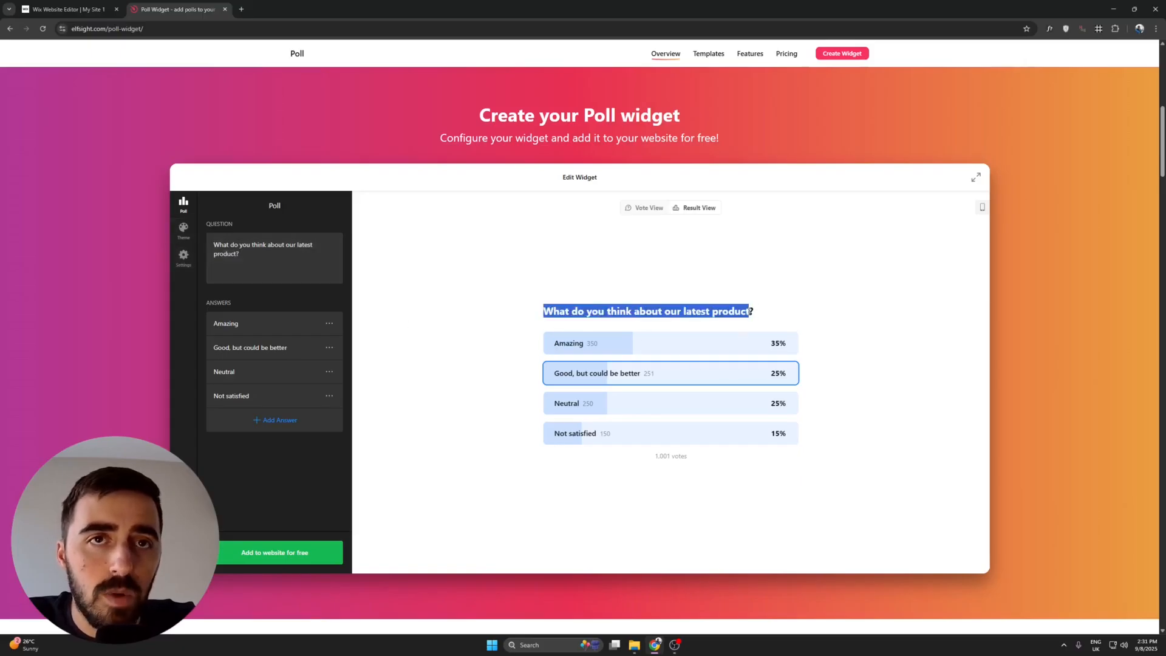
{"action": "left_click", "coordinate": [272, 295]}
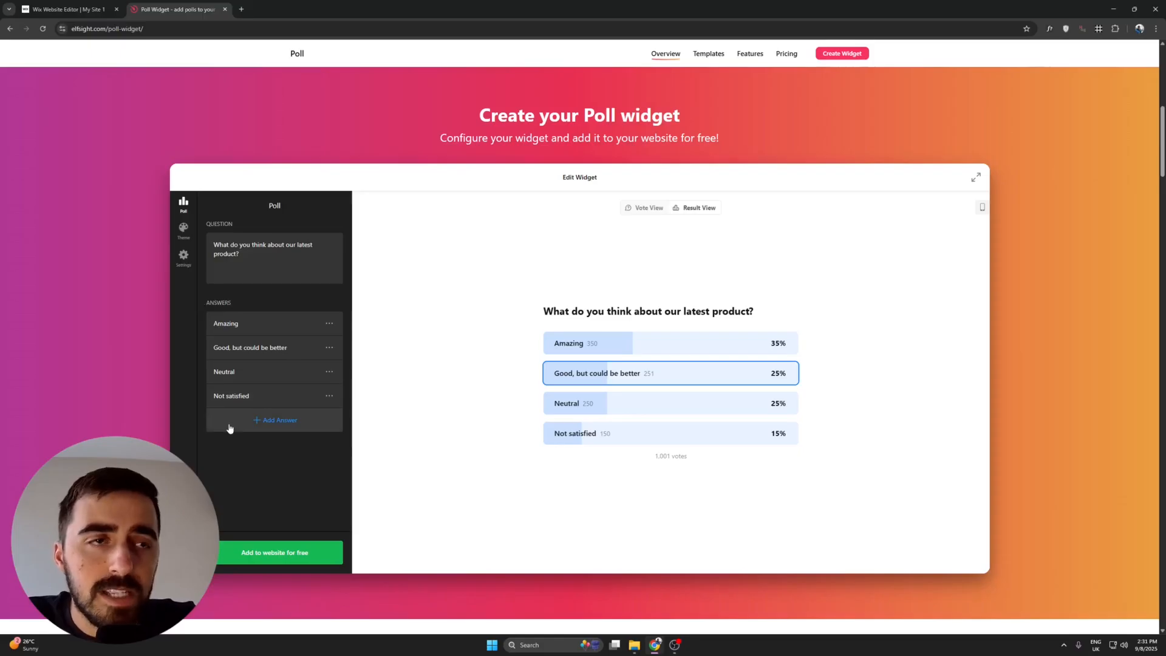
Remove the "Amazing" answer from the poll and add a new blank answer
{"action": "left_click", "coordinate": [326, 328]}
{"action": "left_click", "coordinate": [338, 347]}
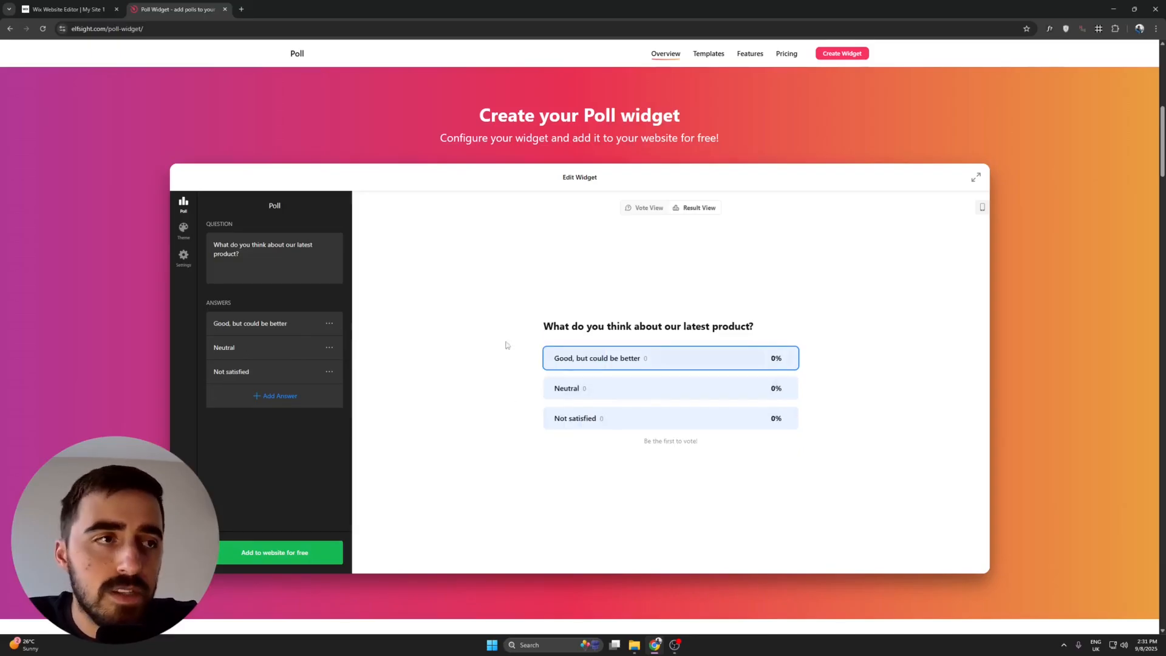
{"action": "left_click", "coordinate": [272, 403]}
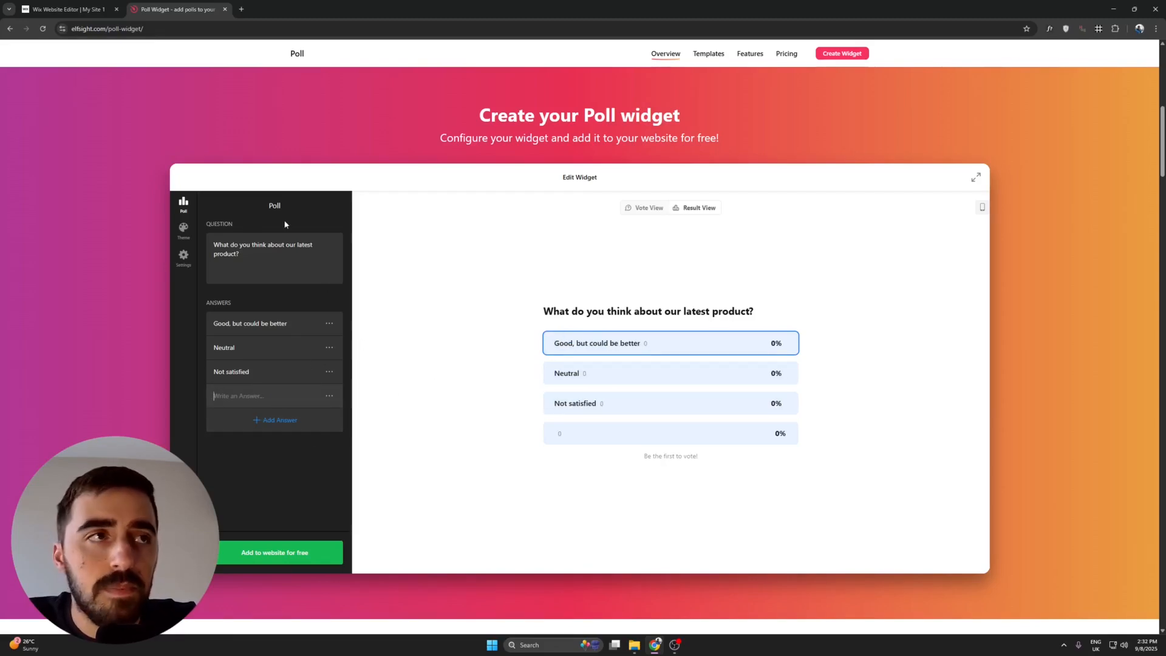
Look through the poll's theme and settings options
{"action": "left_click", "coordinate": [184, 229]}
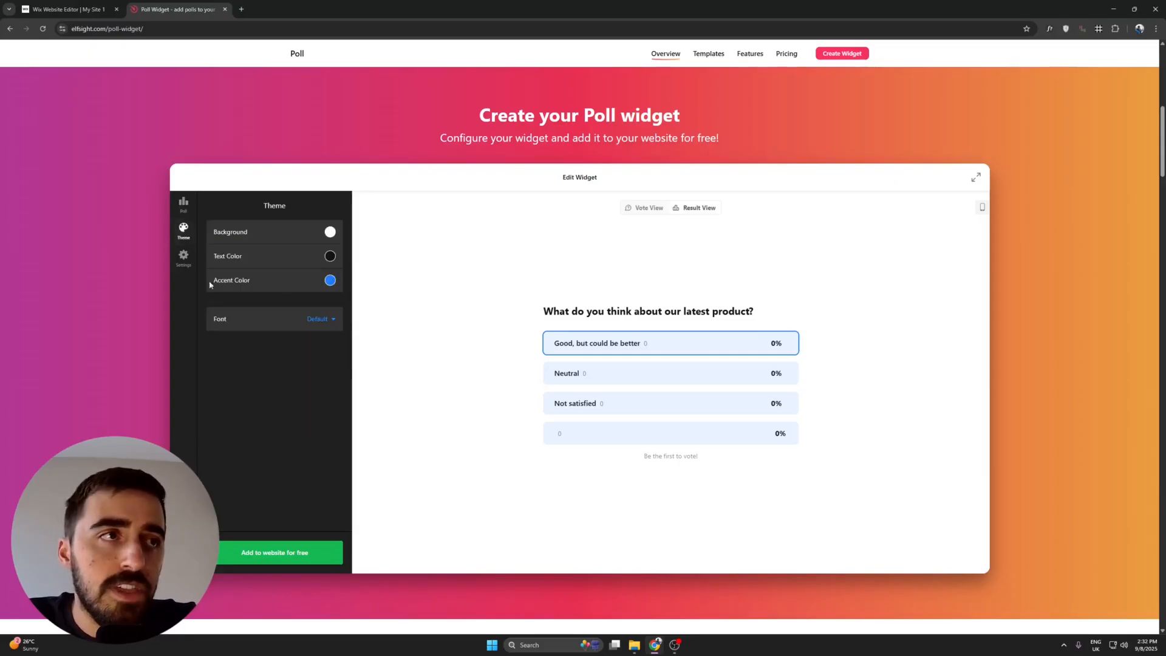
{"action": "left_click", "coordinate": [184, 256]}
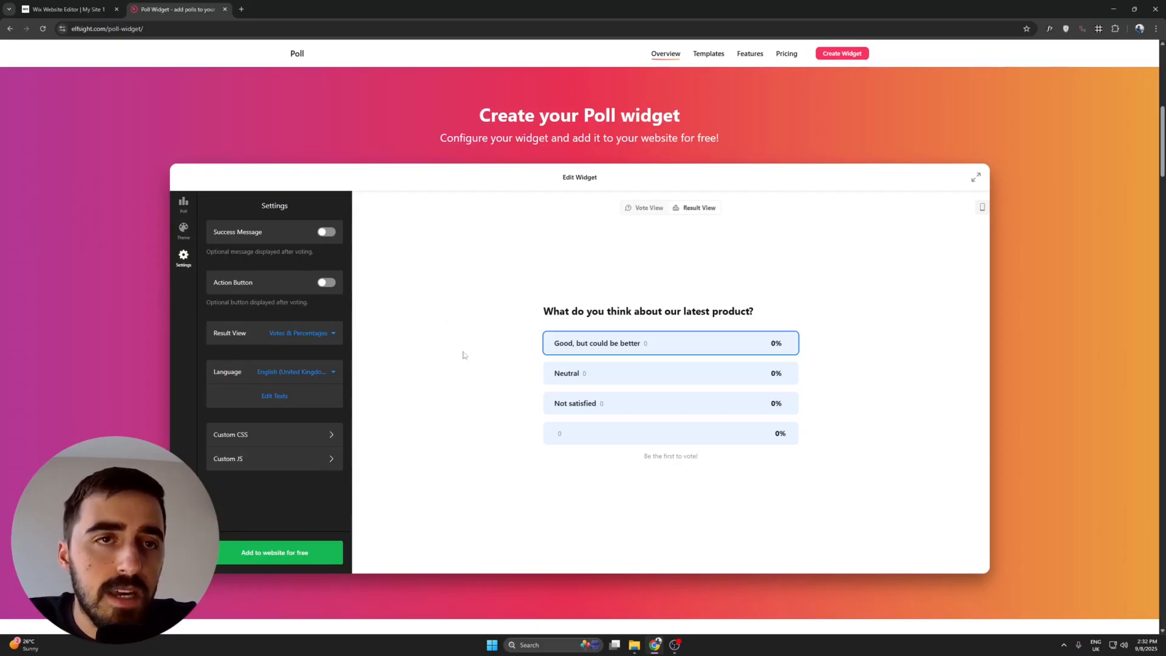
{"action": "left_click", "coordinate": [183, 229]}
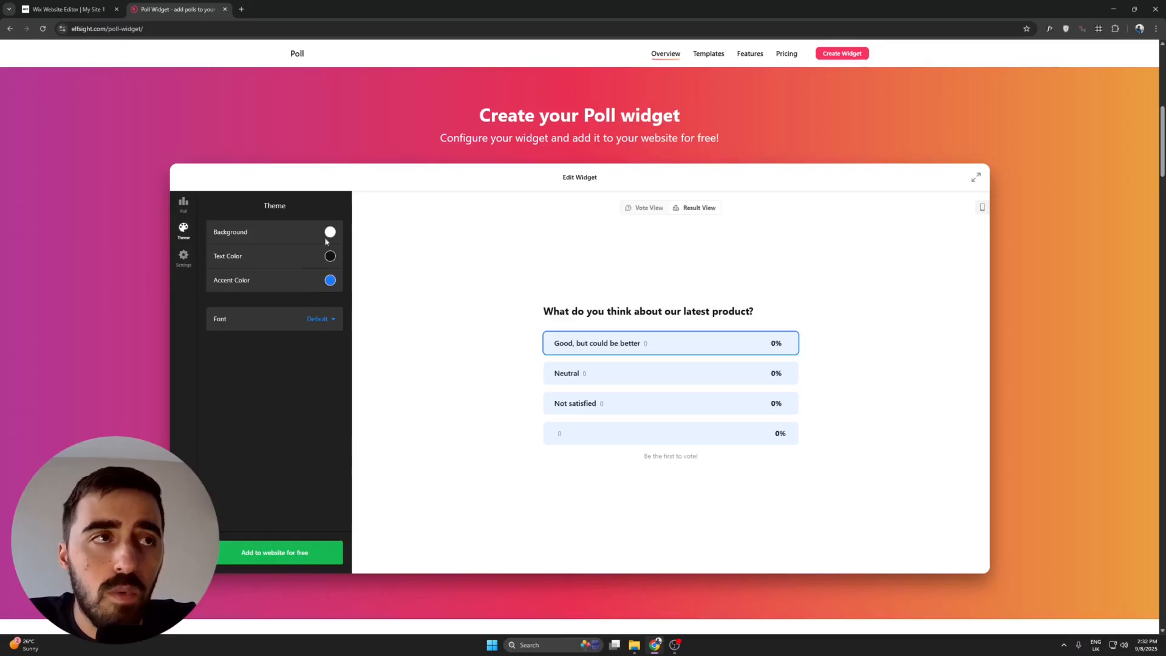
Try a solid yellow poll background and look through the gradient, image and video background options
{"action": "left_click", "coordinate": [329, 233]}
{"action": "left_click", "coordinate": [297, 338]}
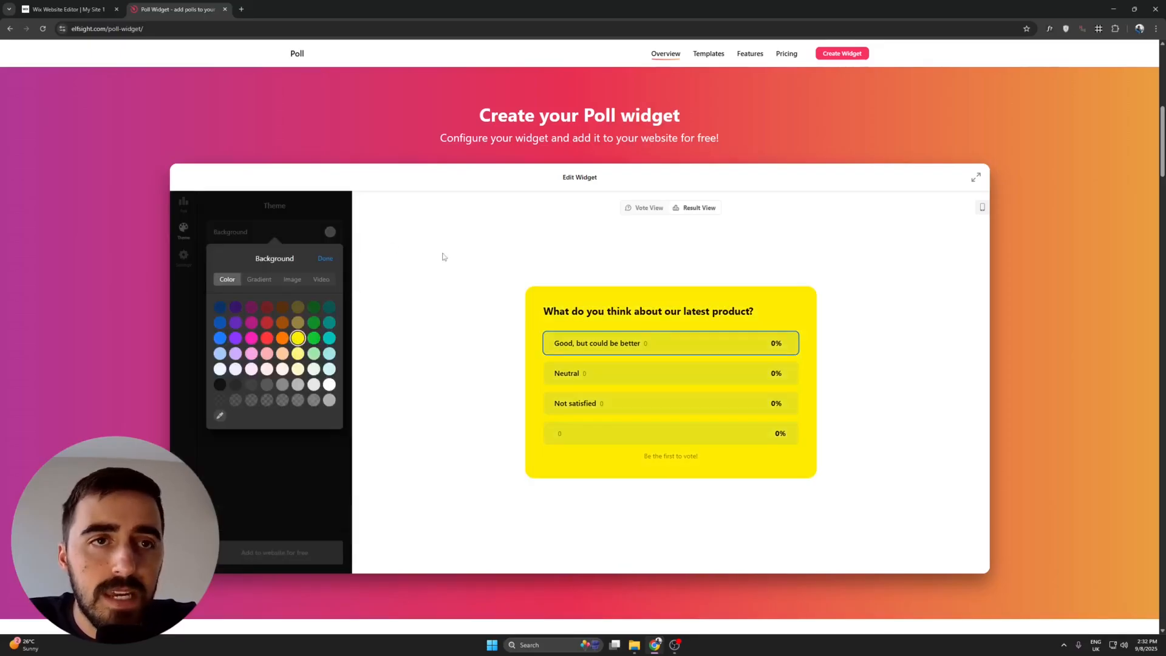
{"action": "left_click", "coordinate": [249, 281]}
{"action": "left_click", "coordinate": [292, 280]}
{"action": "left_click", "coordinate": [321, 280]}
Try several gradient presets for the poll background and apply the pink-to-blue gradient
{"action": "left_click", "coordinate": [252, 280]}
{"action": "left_click", "coordinate": [252, 339]}
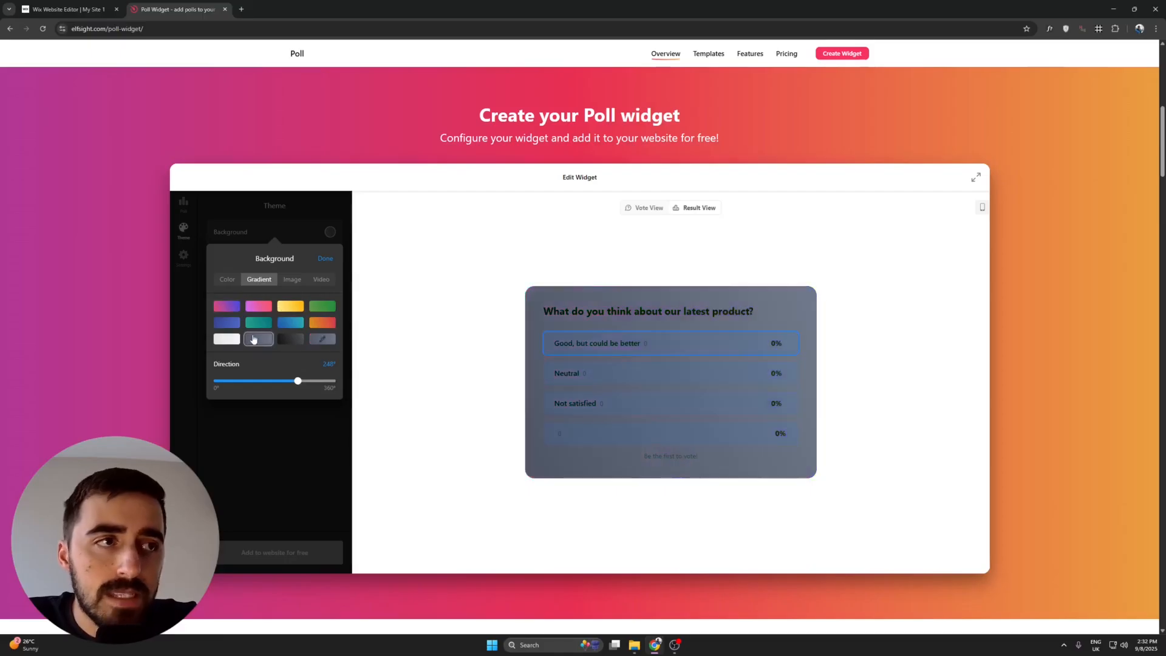
{"action": "left_click", "coordinate": [296, 340]}
{"action": "left_click", "coordinate": [293, 323]}
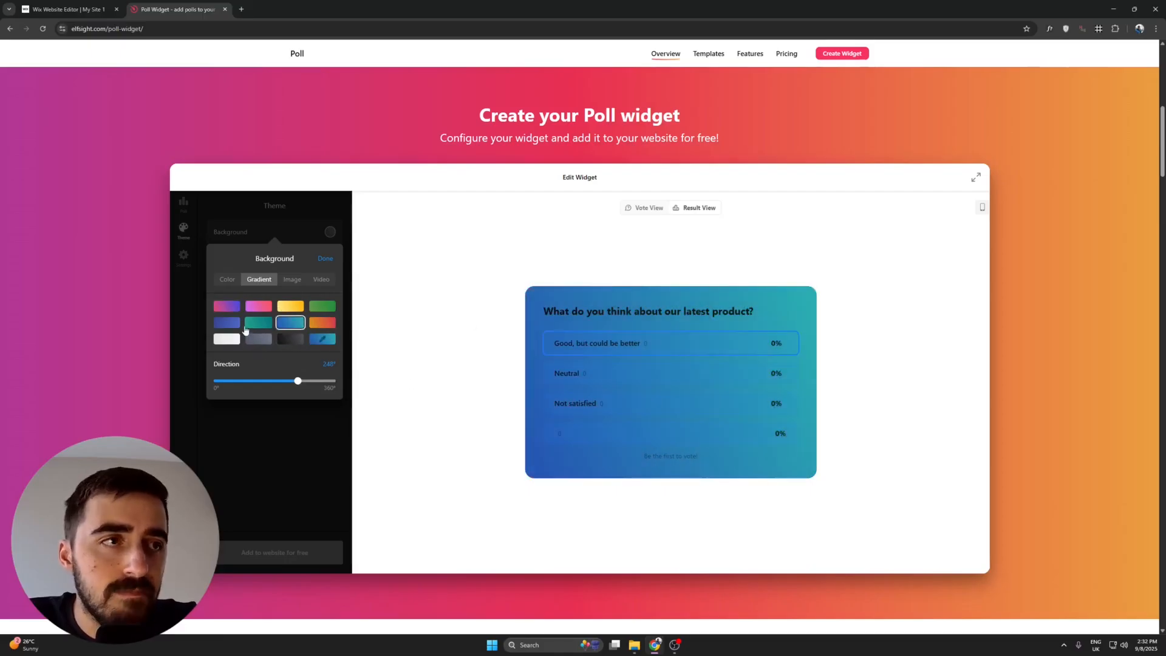
{"action": "left_click", "coordinate": [253, 325]}
{"action": "left_click", "coordinate": [225, 326]}
{"action": "left_click", "coordinate": [323, 309]}
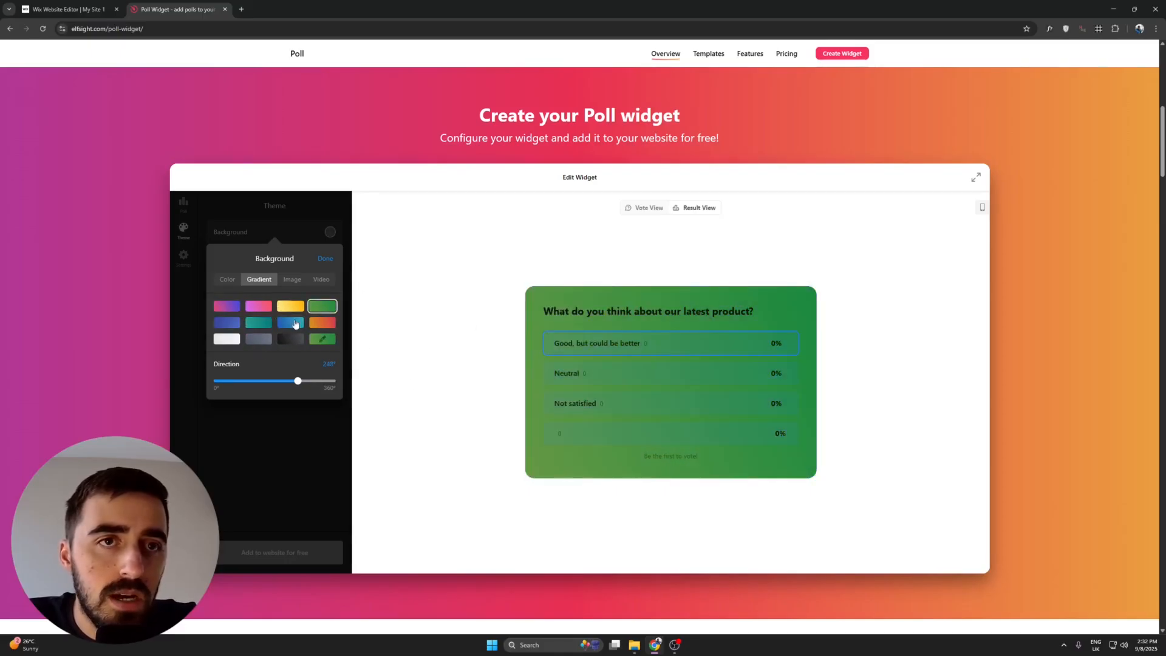
{"action": "left_click", "coordinate": [232, 308]}
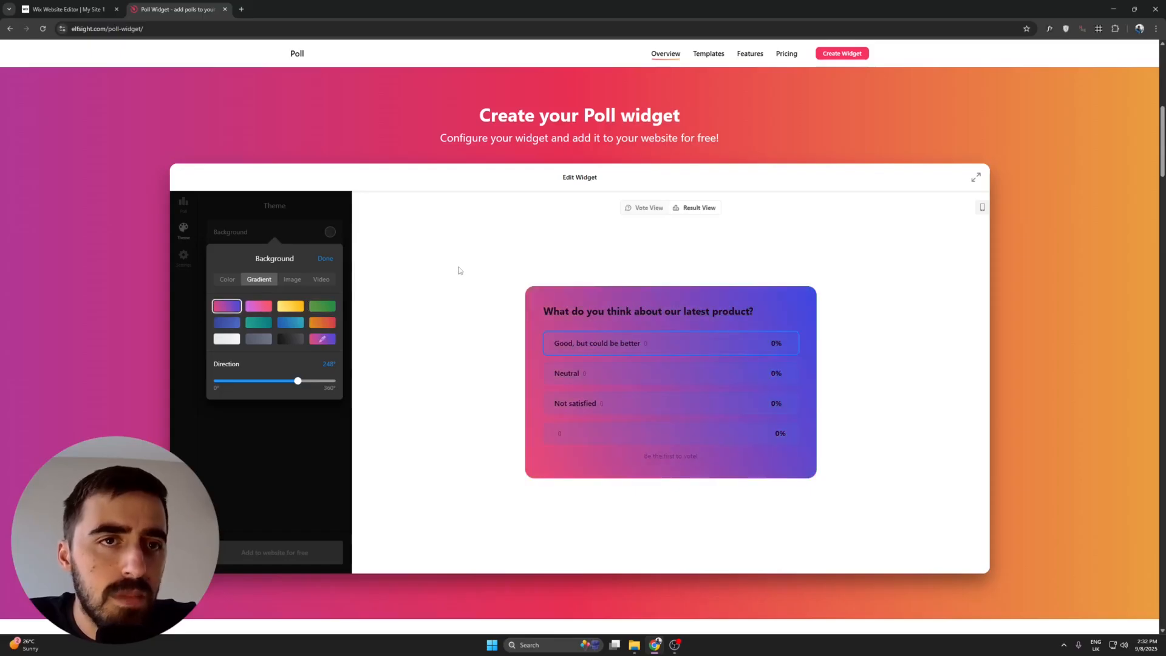
{"action": "left_click", "coordinate": [328, 260]}
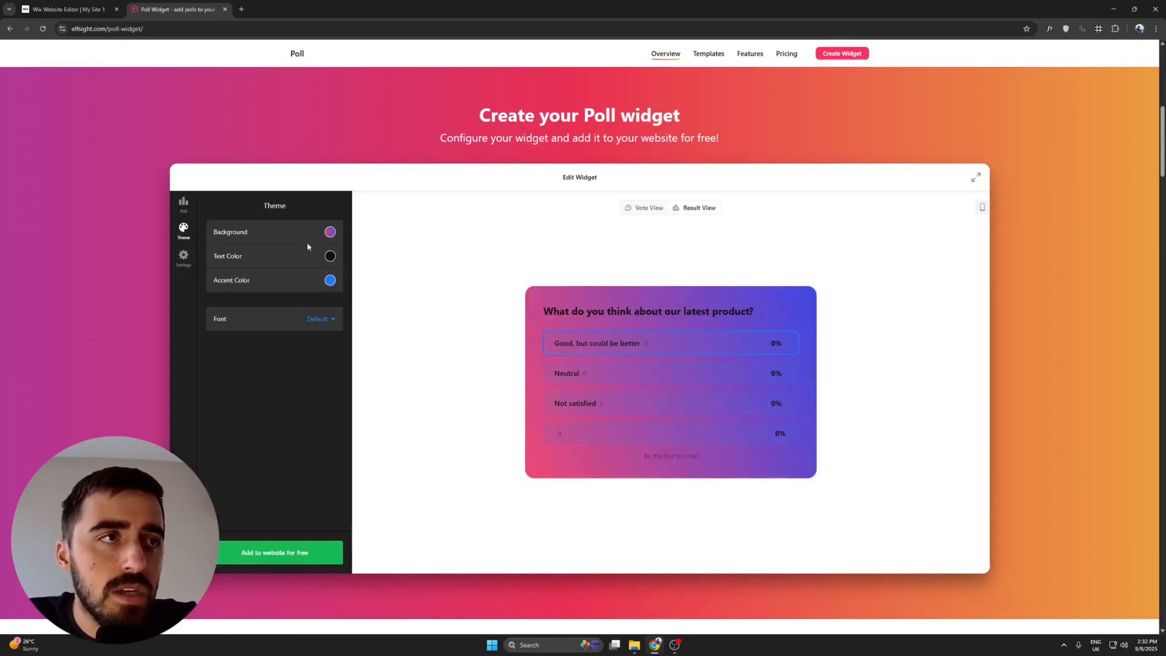
Set the poll's text color to white
{"action": "left_click", "coordinate": [329, 256]}
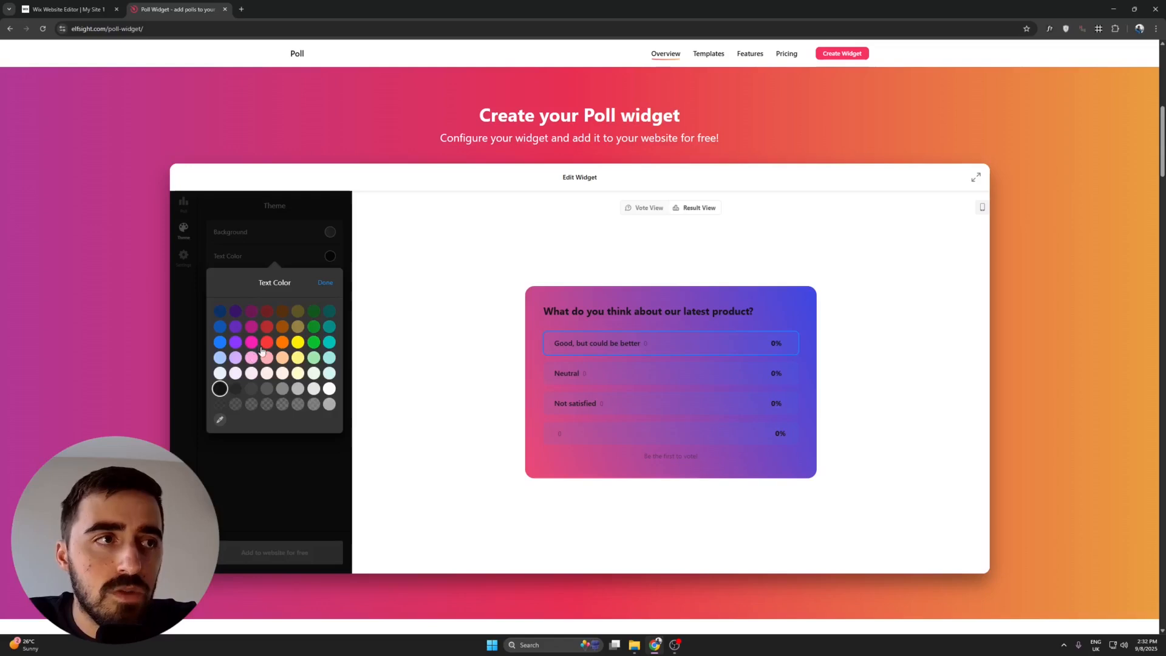
{"action": "left_click", "coordinate": [329, 388]}
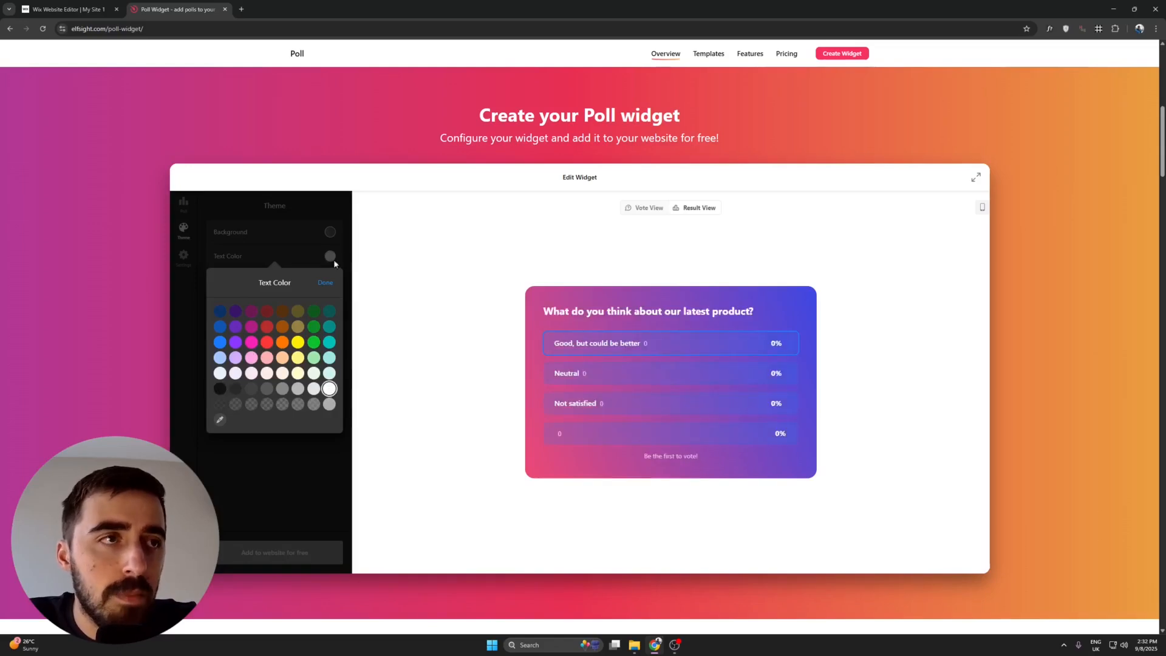
{"action": "left_click", "coordinate": [324, 283]}
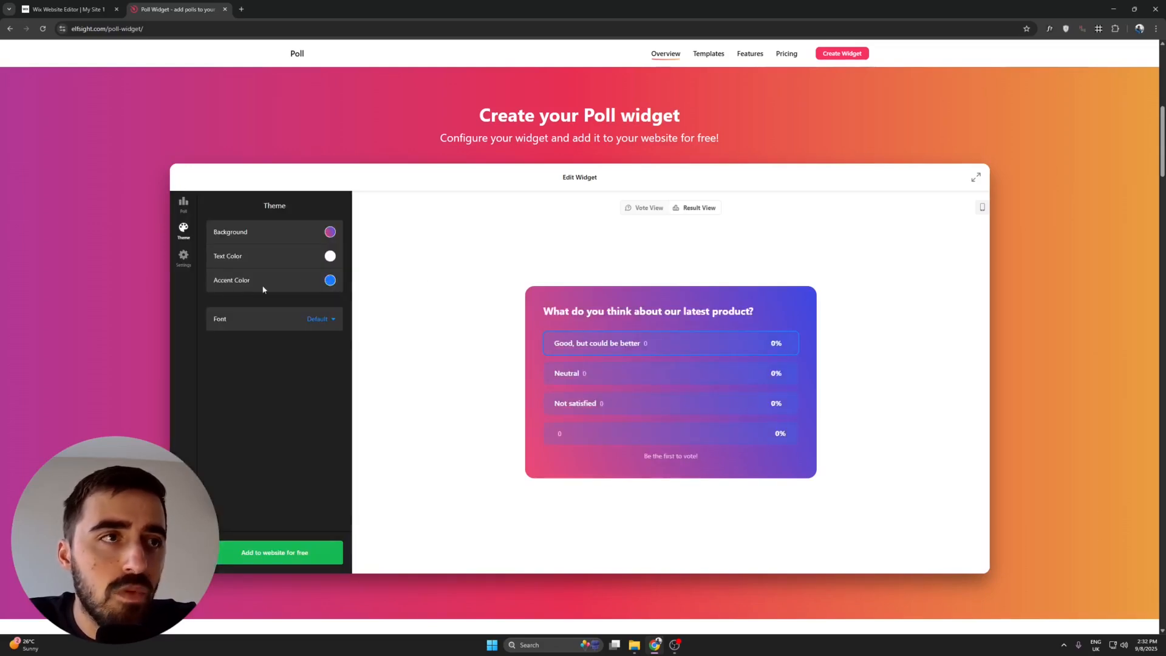
Try enabling the optional success message displayed after voting in the poll settings
{"action": "left_click", "coordinate": [183, 256]}
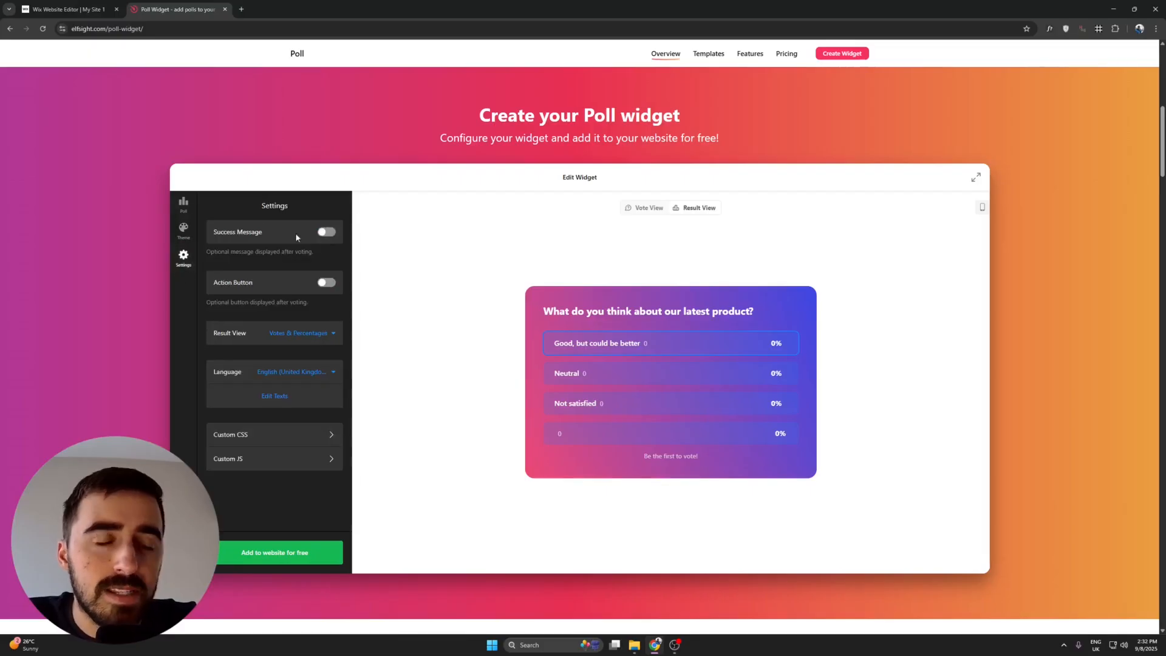
{"action": "left_click", "coordinate": [600, 351]}
{"action": "left_click", "coordinate": [326, 231]}
{"action": "left_click", "coordinate": [285, 272]}
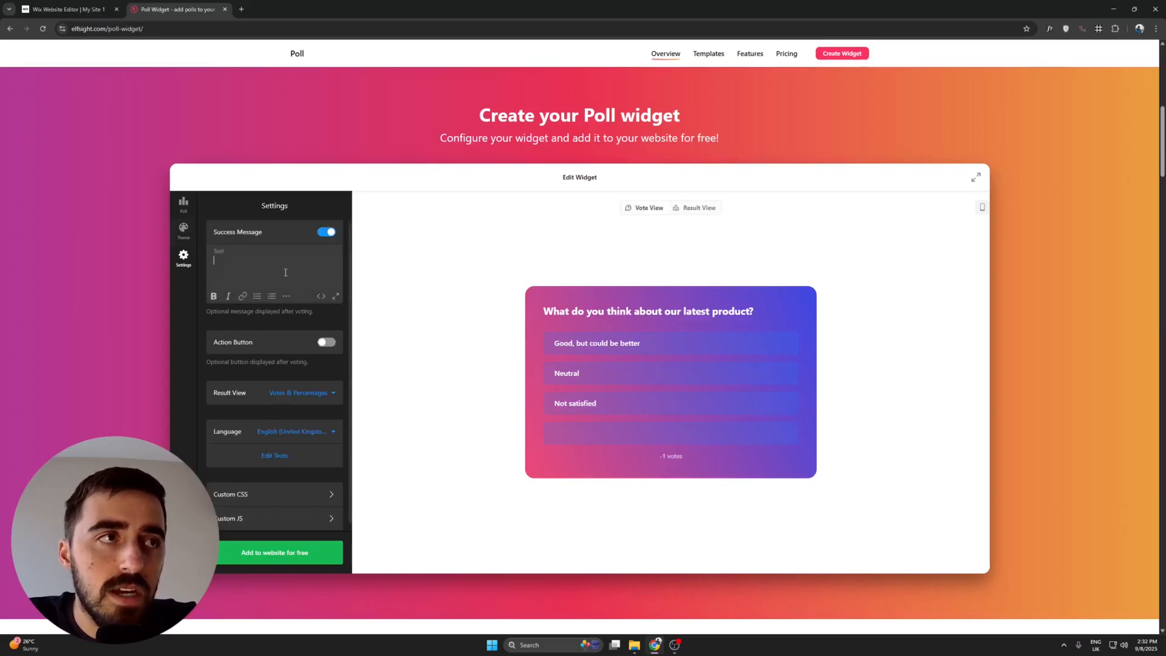
{"action": "left_click", "coordinate": [326, 234]}
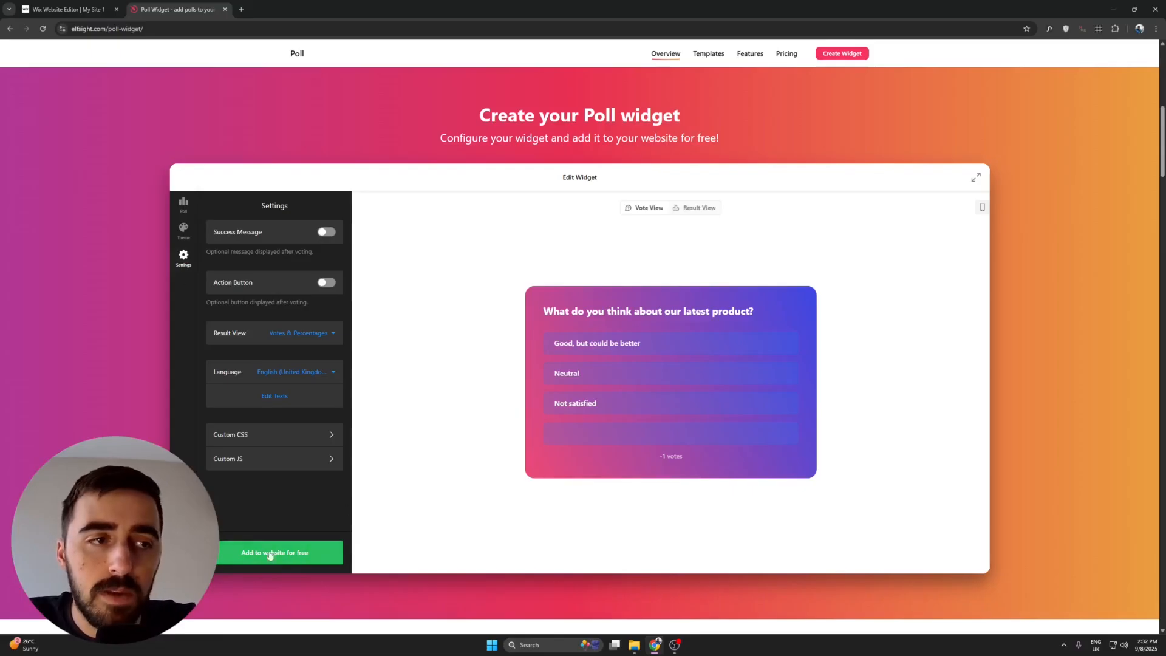
Add the customized poll to the website for free
{"action": "left_click", "coordinate": [332, 556]}
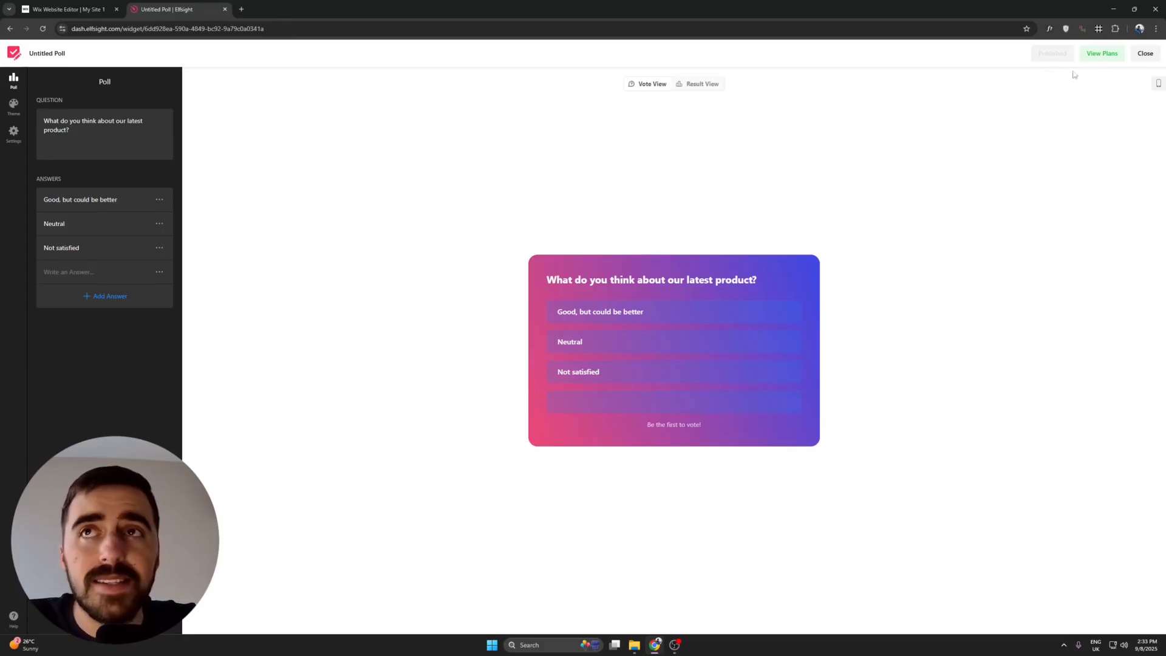
Examine the Poll pricing plans, including the Enterprise tiers, and compare monthly with annual billing
{"action": "left_click", "coordinate": [1089, 56]}
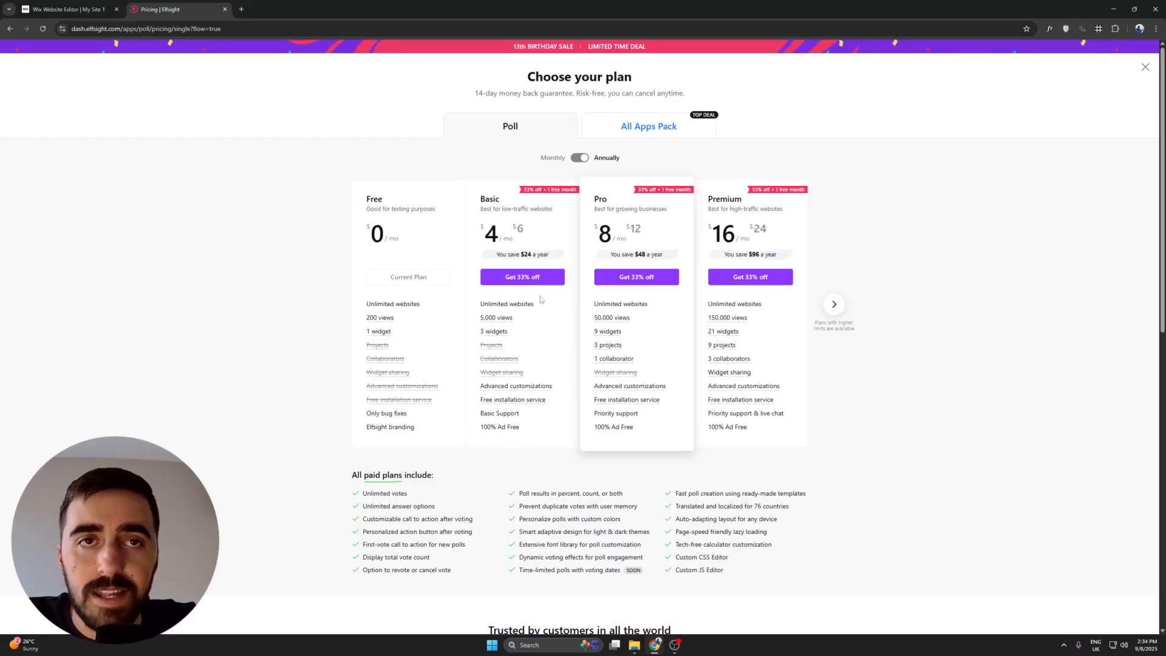
{"action": "left_click", "coordinate": [835, 304]}
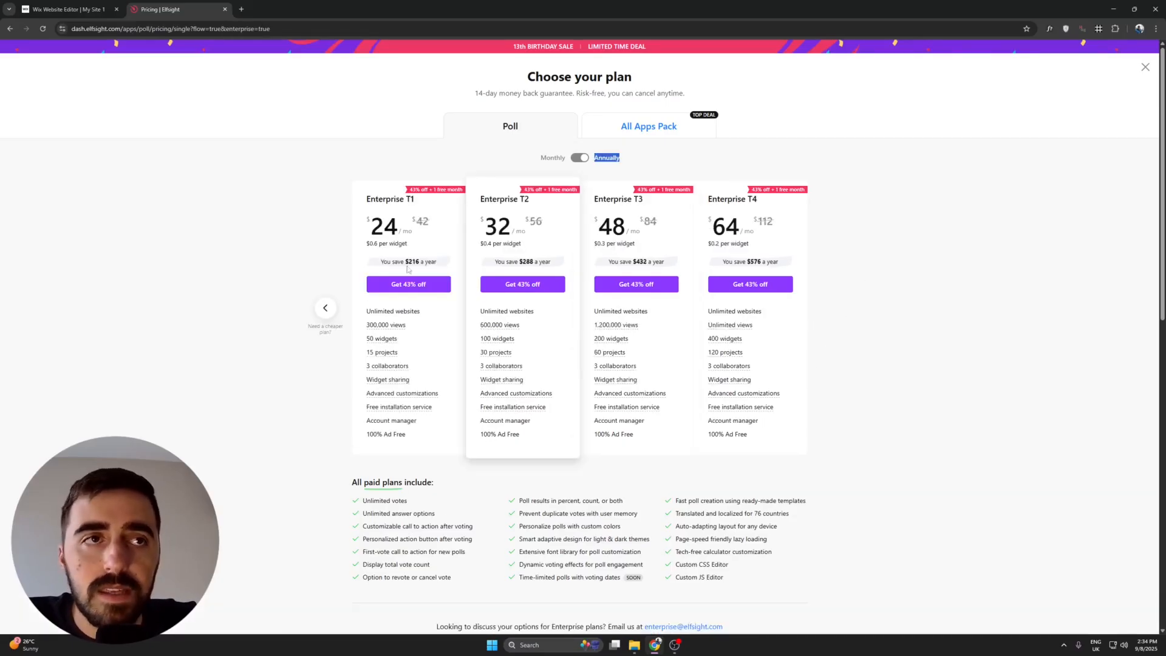
{"action": "left_click", "coordinate": [663, 153]}
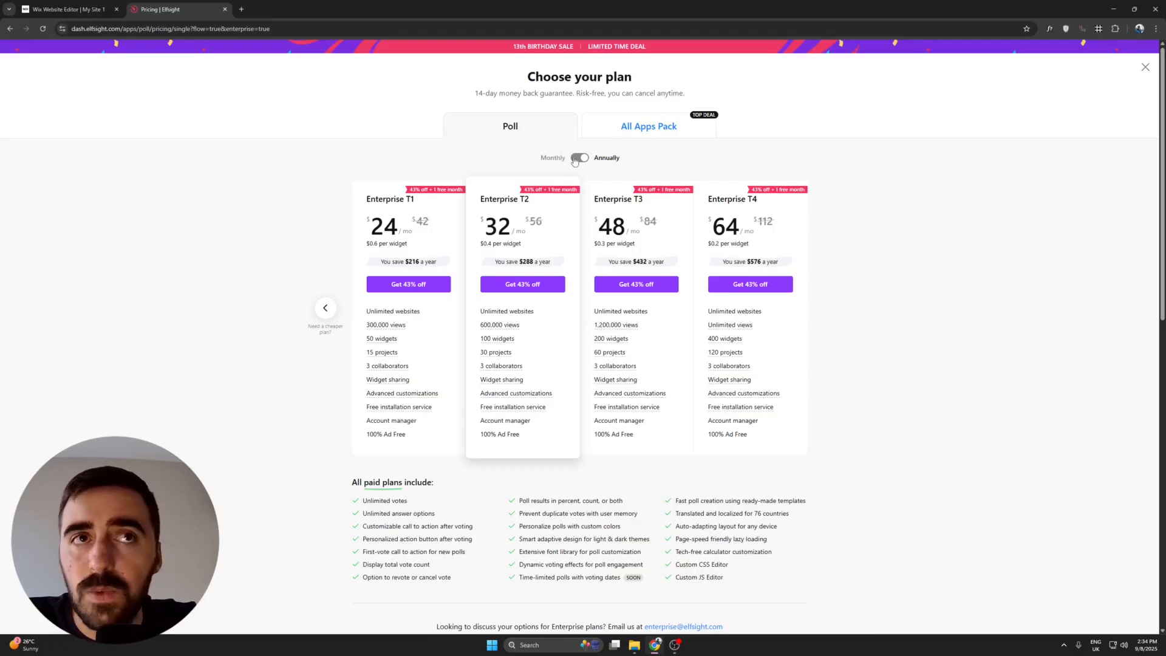
{"action": "left_click", "coordinate": [574, 159]}
{"action": "left_click", "coordinate": [574, 159]}
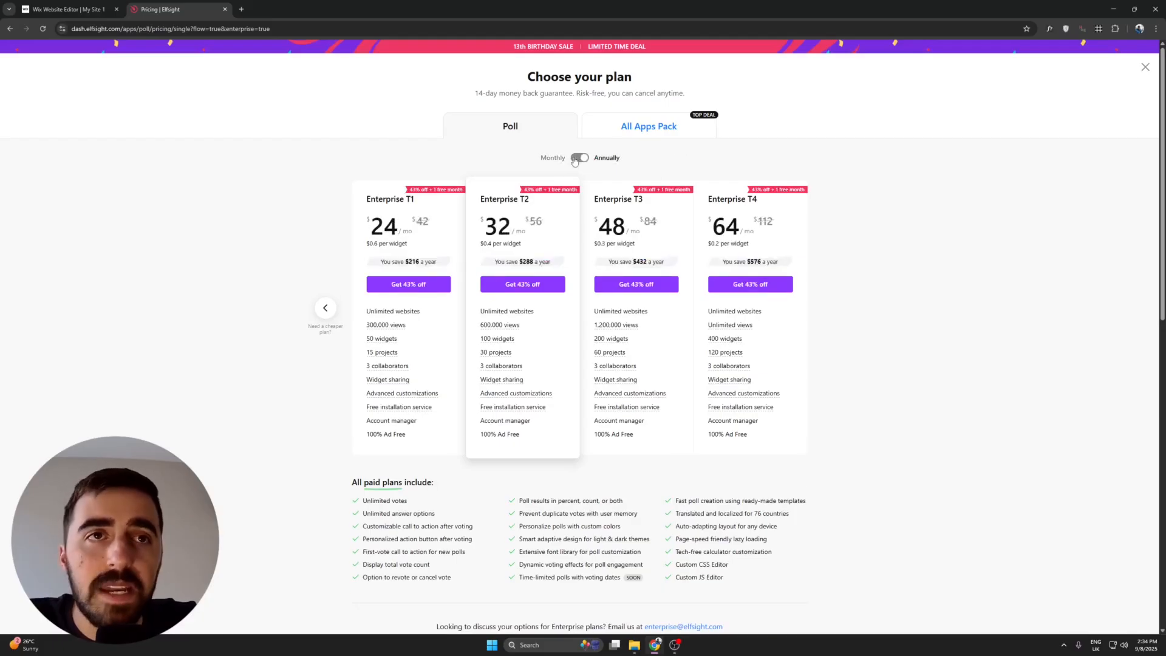
{"action": "left_click", "coordinate": [574, 159]}
{"action": "left_click", "coordinate": [574, 159]}
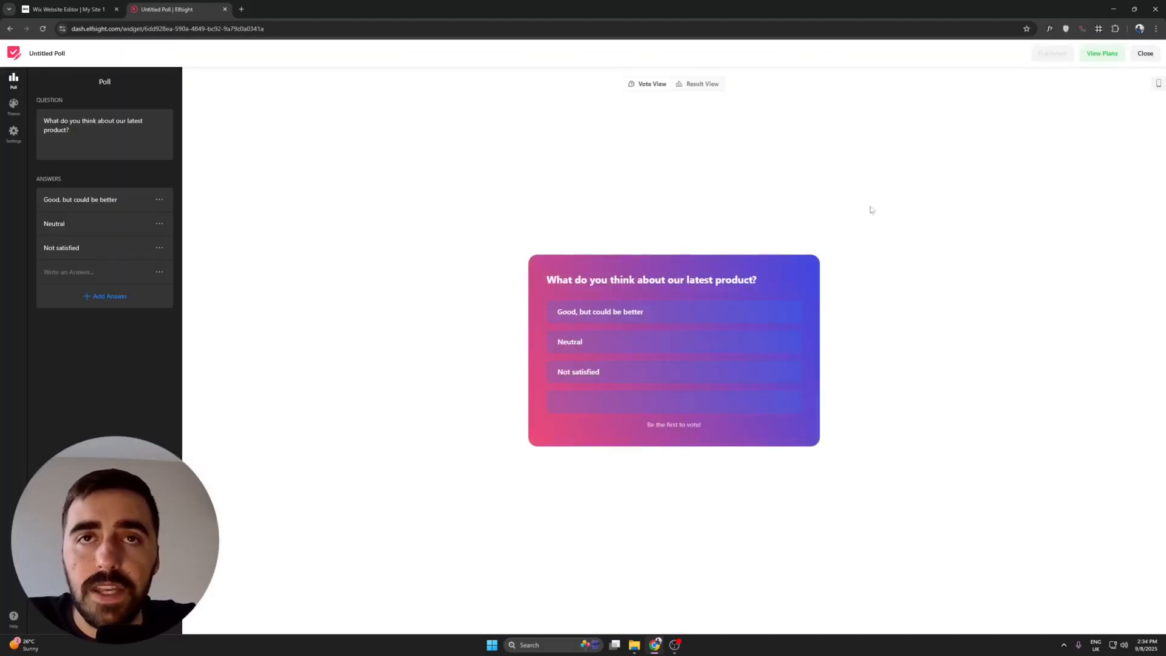
Close the poll editor to return to the widget list
{"action": "left_click", "coordinate": [1144, 53]}
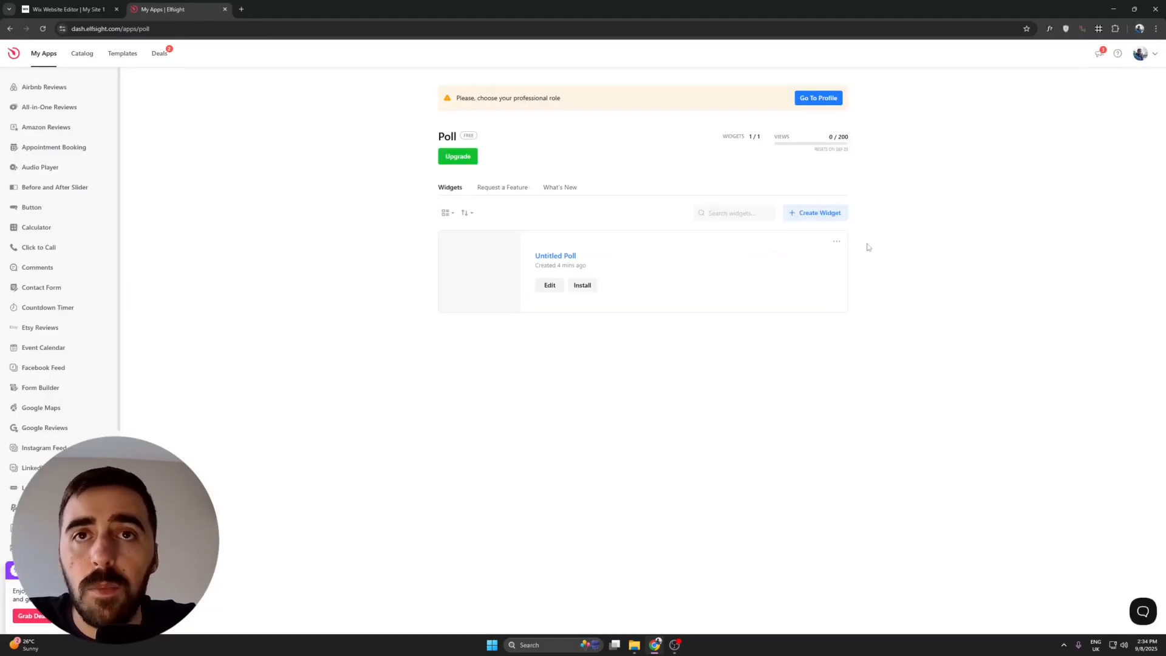
Open the installation options for the Untitled Poll widget and copy its embed code
{"action": "left_click", "coordinate": [842, 250]}
{"action": "left_click", "coordinate": [874, 263]}
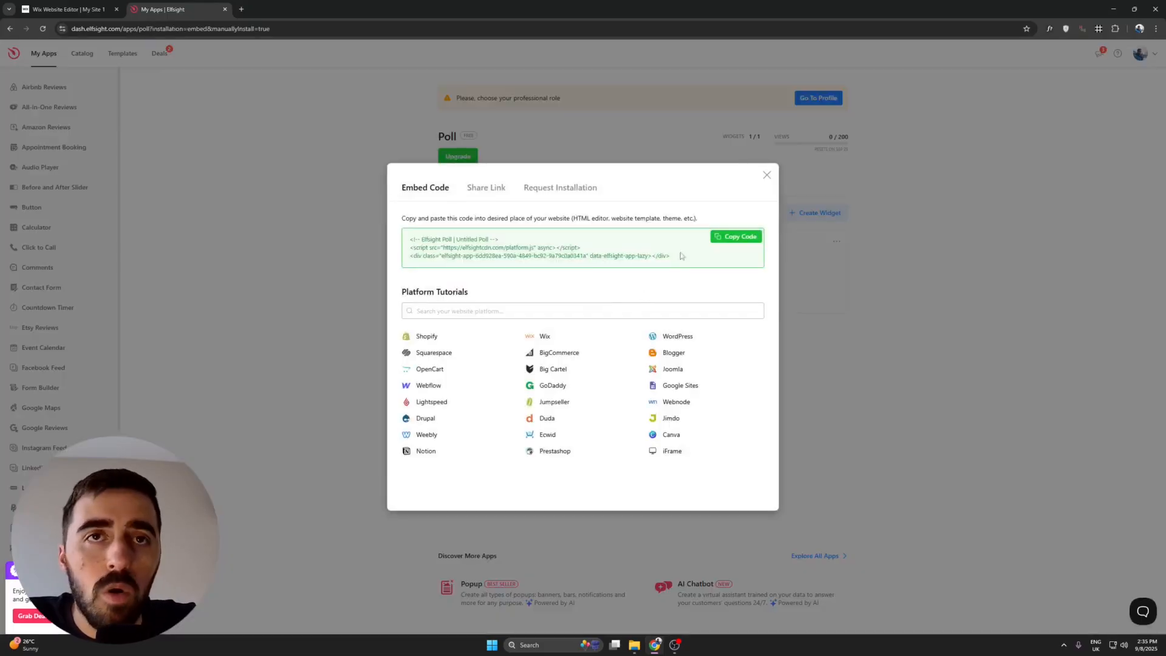
{"action": "left_click", "coordinate": [735, 236]}
Switch to the Wix Website Editor and add an Embed HTML element to the Intro section, beside the "The Path to Sustainable Future" text
{"action": "left_click", "coordinate": [72, 7]}
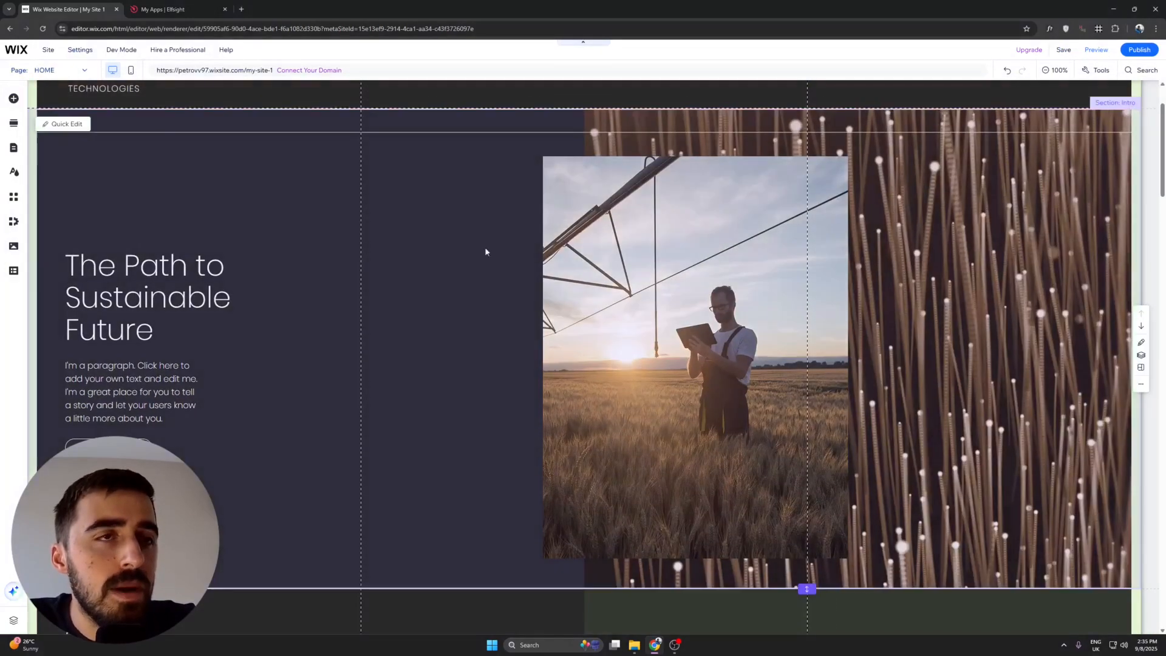
{"action": "left_click", "coordinate": [383, 259]}
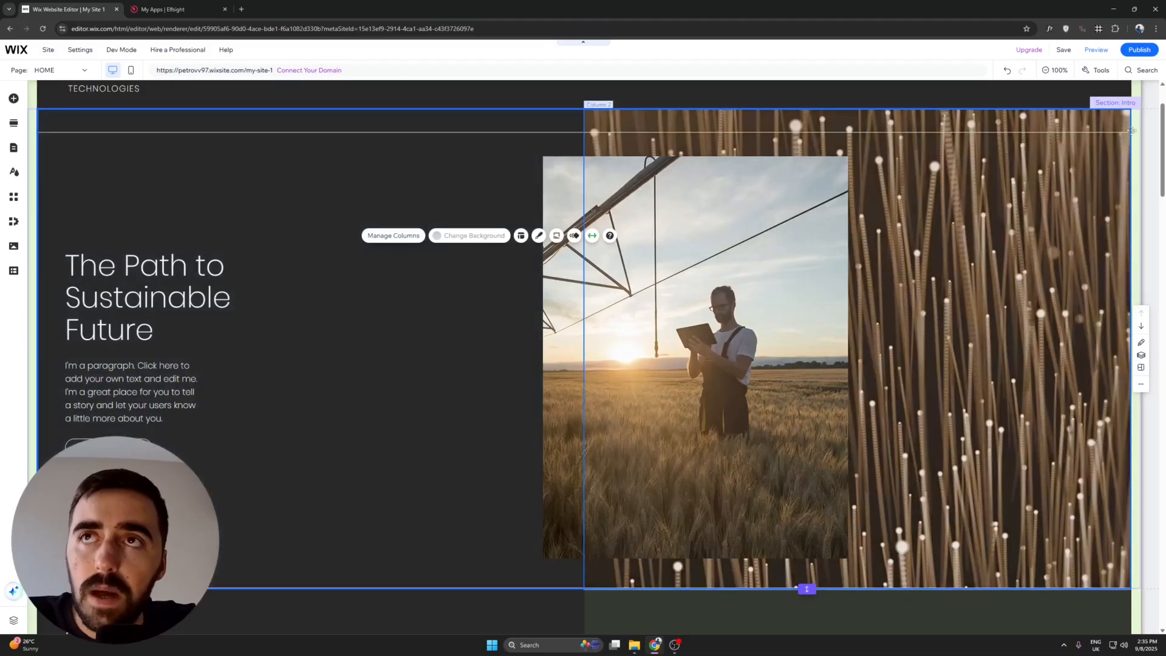
{"action": "left_click", "coordinate": [1146, 71]}
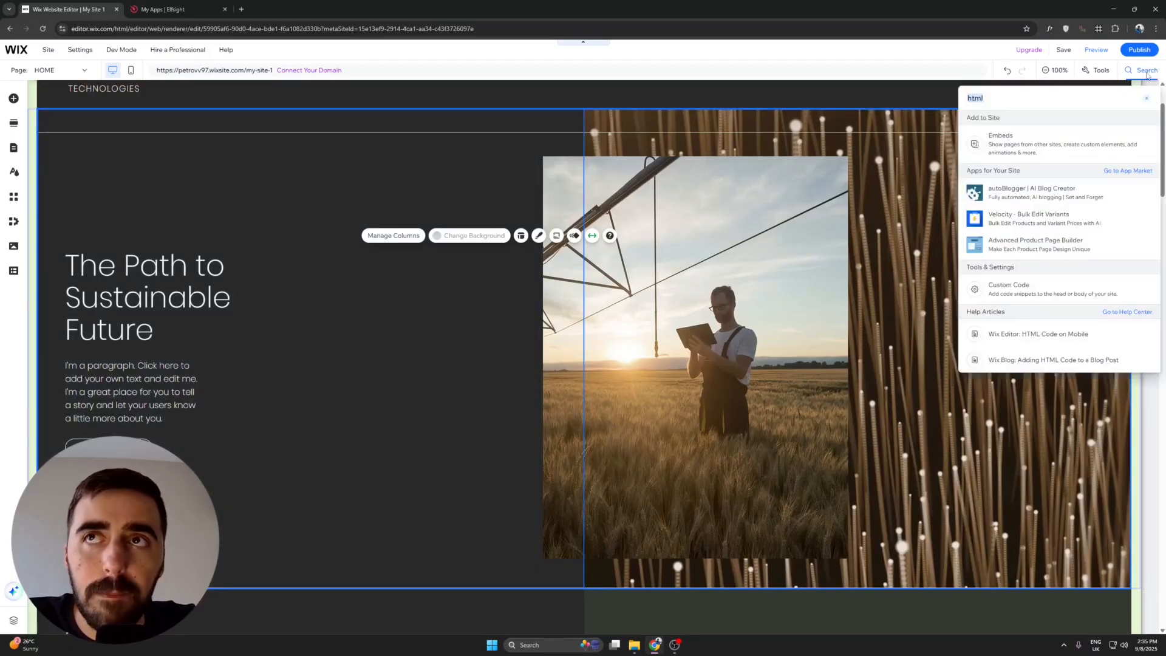
{"action": "left_click", "coordinate": [996, 96]}
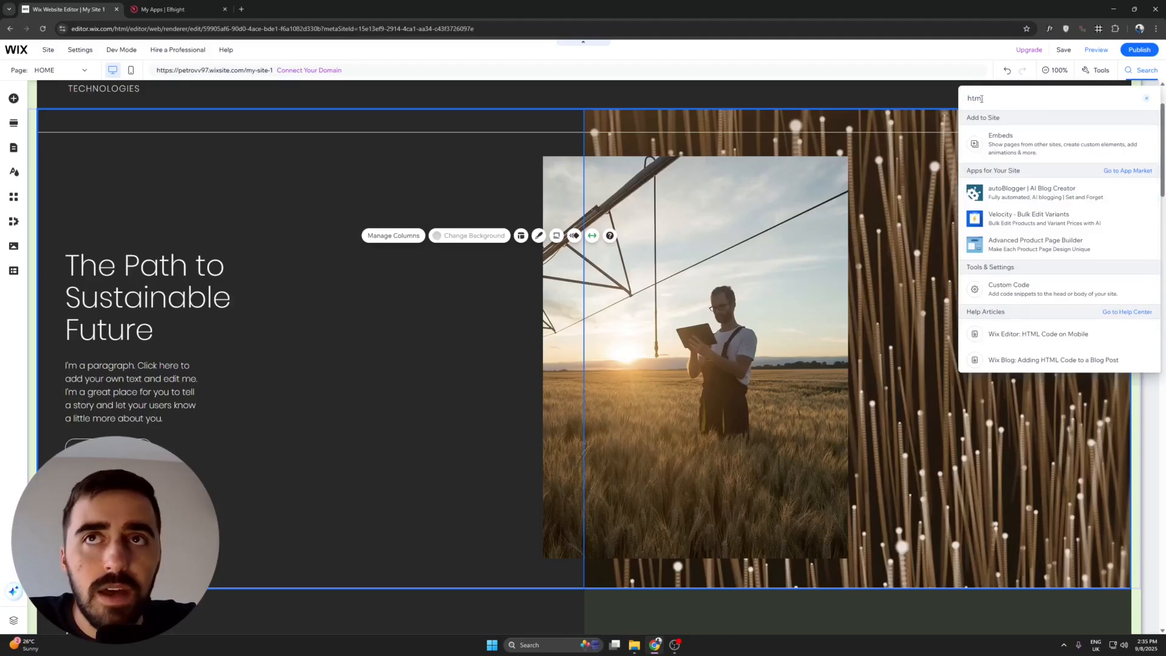
{"action": "left_click", "coordinate": [1026, 132]}
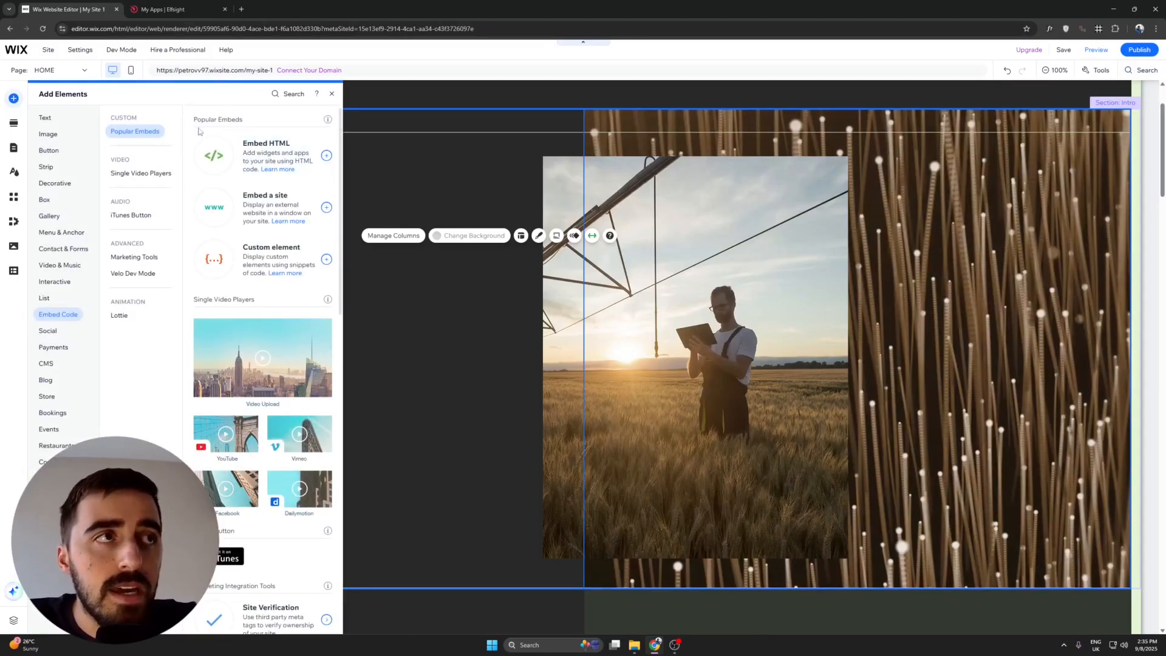
{"action": "left_click", "coordinate": [253, 156]}
{"action": "left_click_drag", "start_coordinate": [587, 348], "coordinate": [351, 333]}
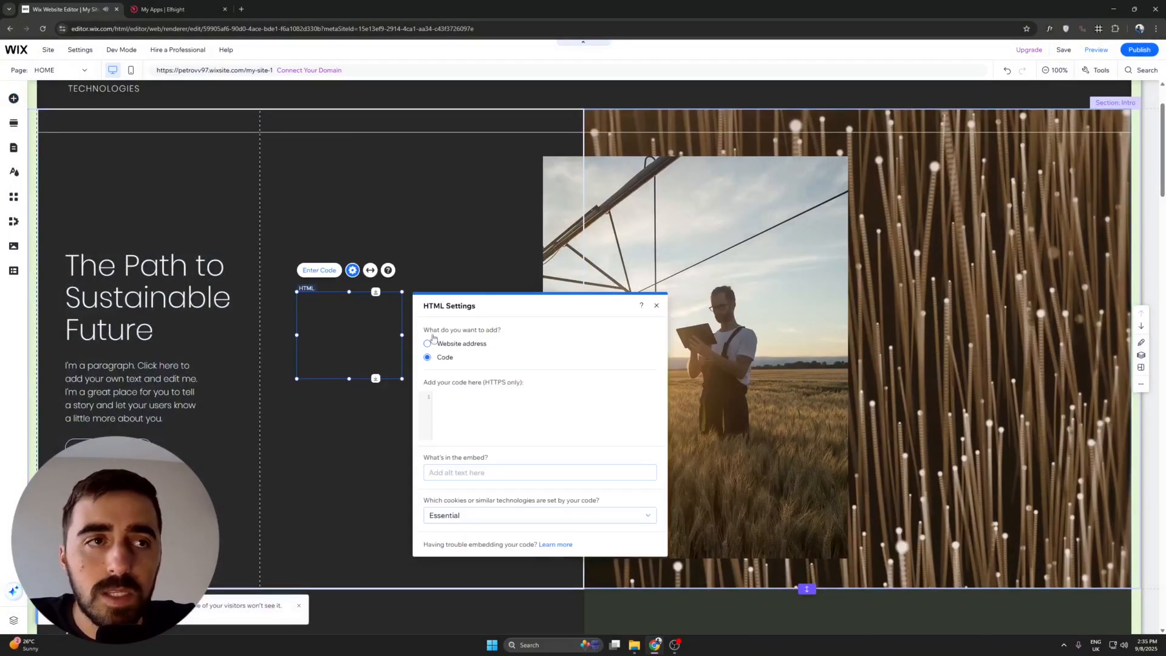
Paste the copied poll embed code into the HTML element's code settings and apply it
{"action": "left_click", "coordinate": [542, 414]}
{"action": "key", "text": "ctrl+v"}
{"action": "left_click", "coordinate": [546, 513]}
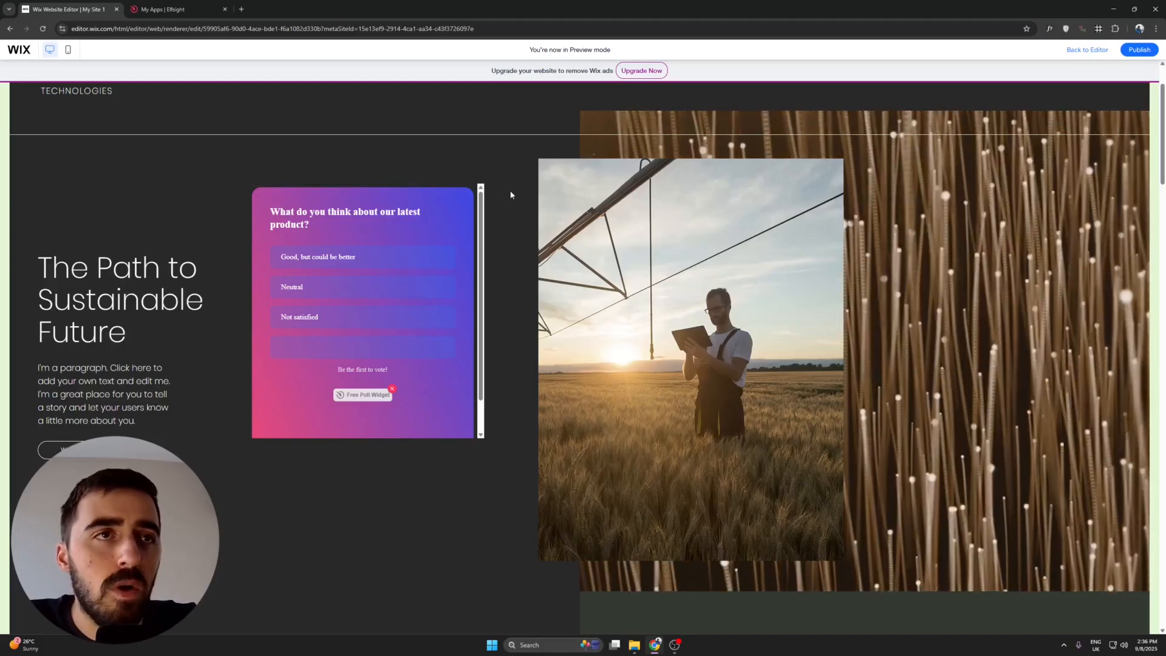
Test the embedded poll in the site preview by viewing its full length and voting for "Not satisfied"
{"action": "left_click_drag", "start_coordinate": [480, 308], "coordinate": [474, 396]}
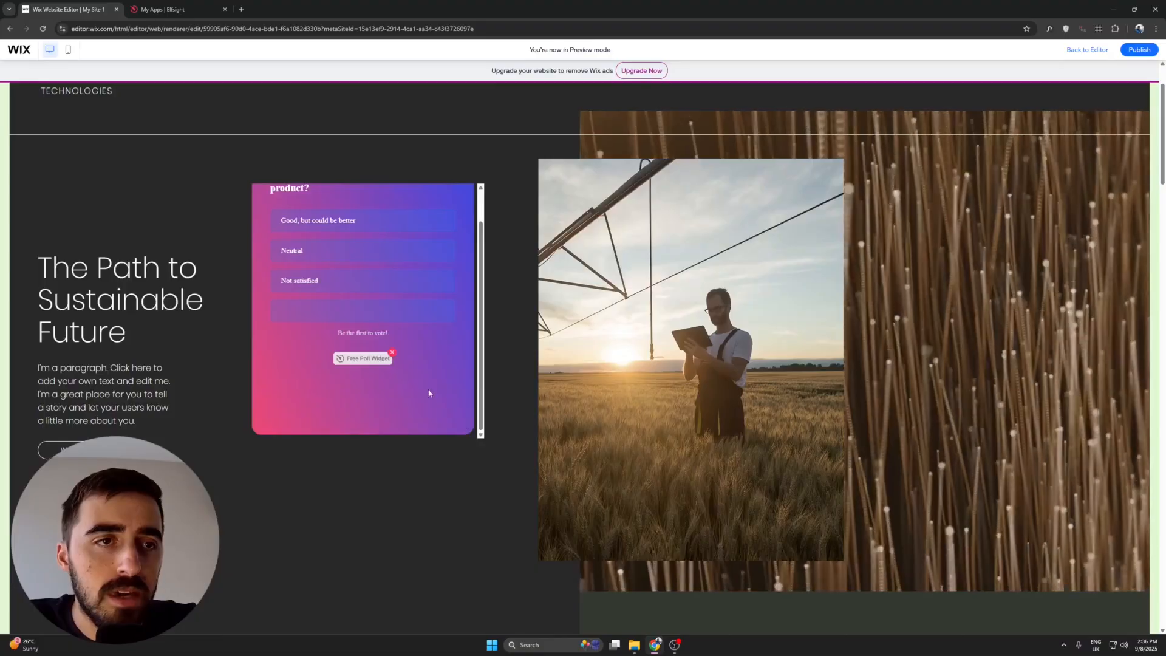
{"action": "scroll", "coordinate": [513, 377], "scroll_direction": "up", "scroll_amount": 1}
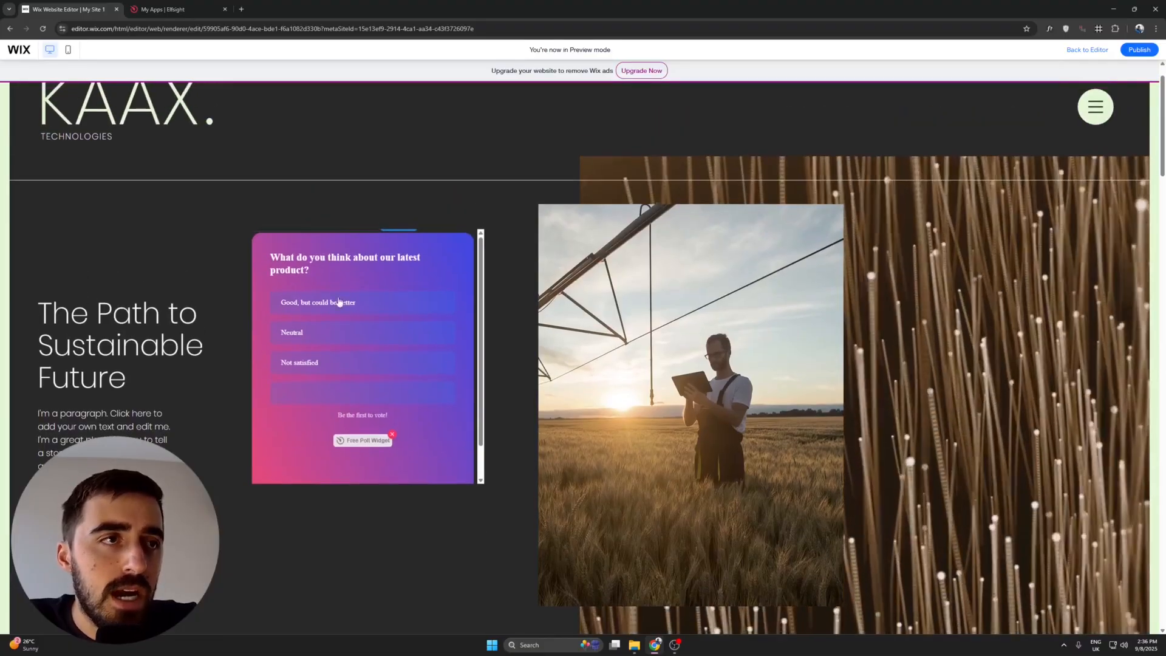
{"action": "left_click", "coordinate": [326, 359]}
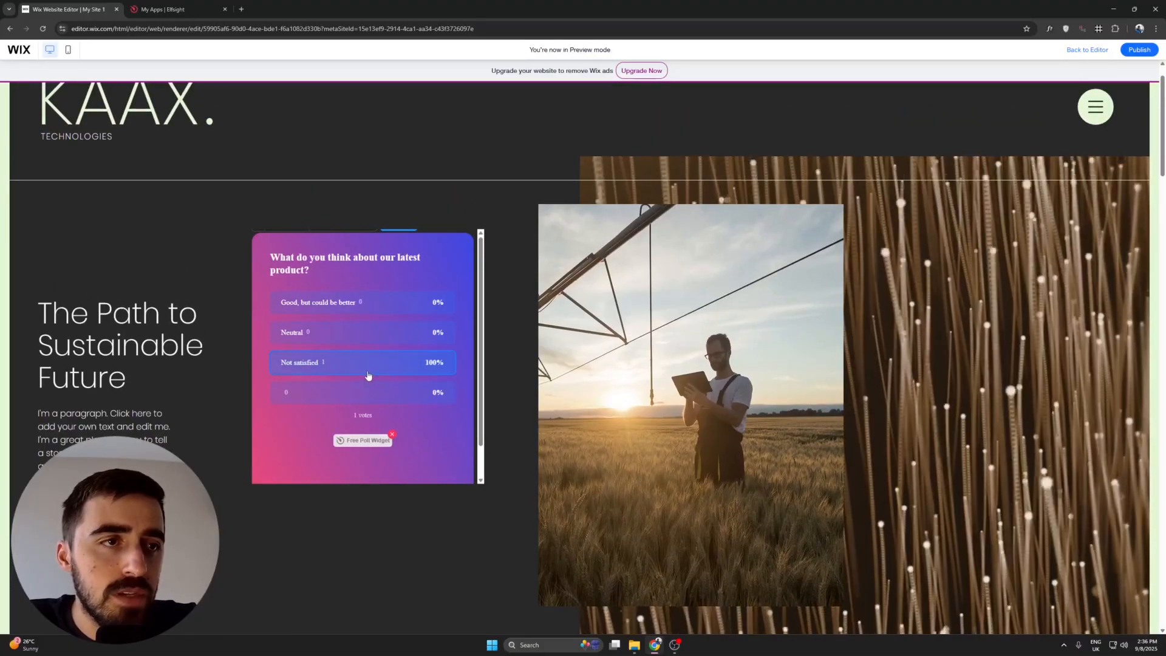